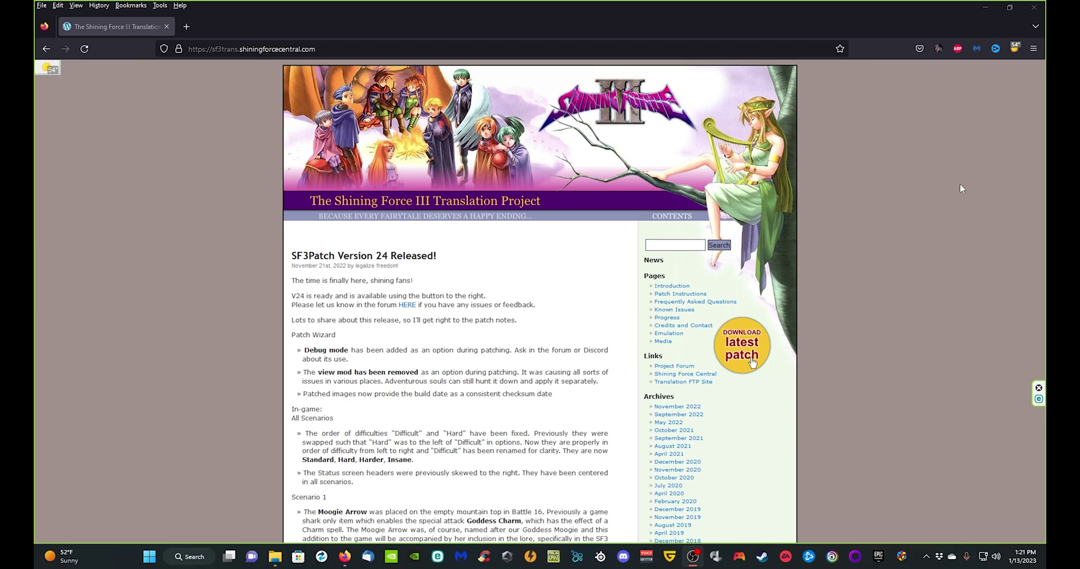
# - Download the latest SF3Patch.exe and allow the download flagged as a security risk
pyautogui.click(752, 363)
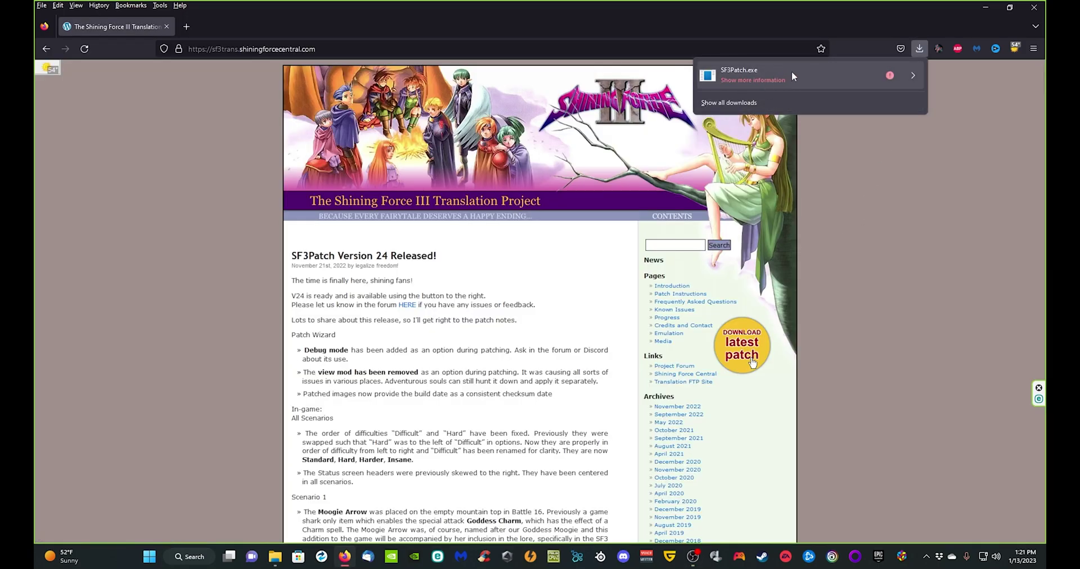
pyautogui.click(891, 79)
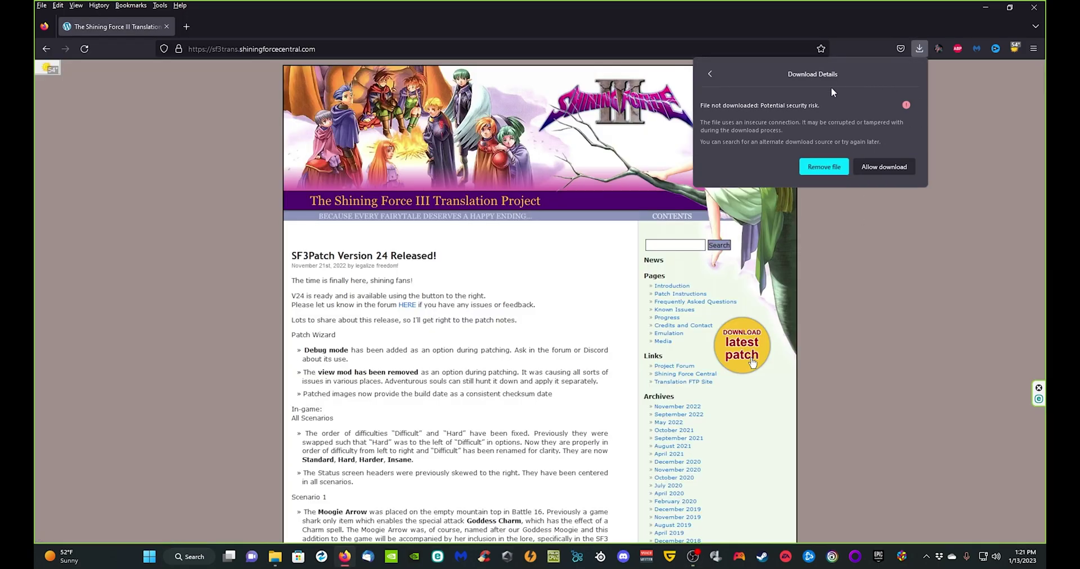
pyautogui.click(885, 168)
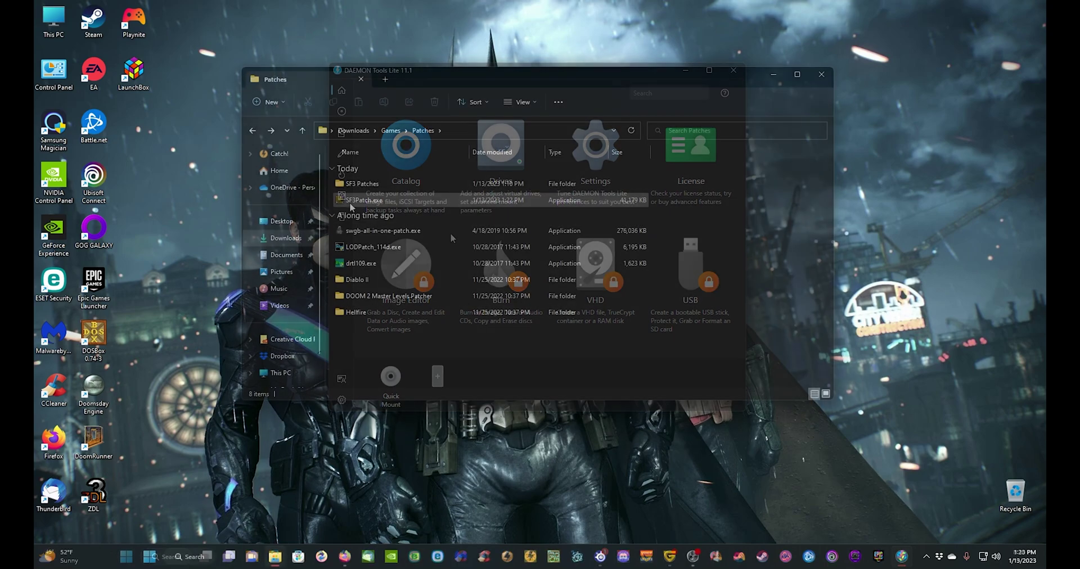
# - Run SF3Patch.exe, getting past the SmartScreen warning with Run anyway
pyautogui.doubleClick(351, 201)
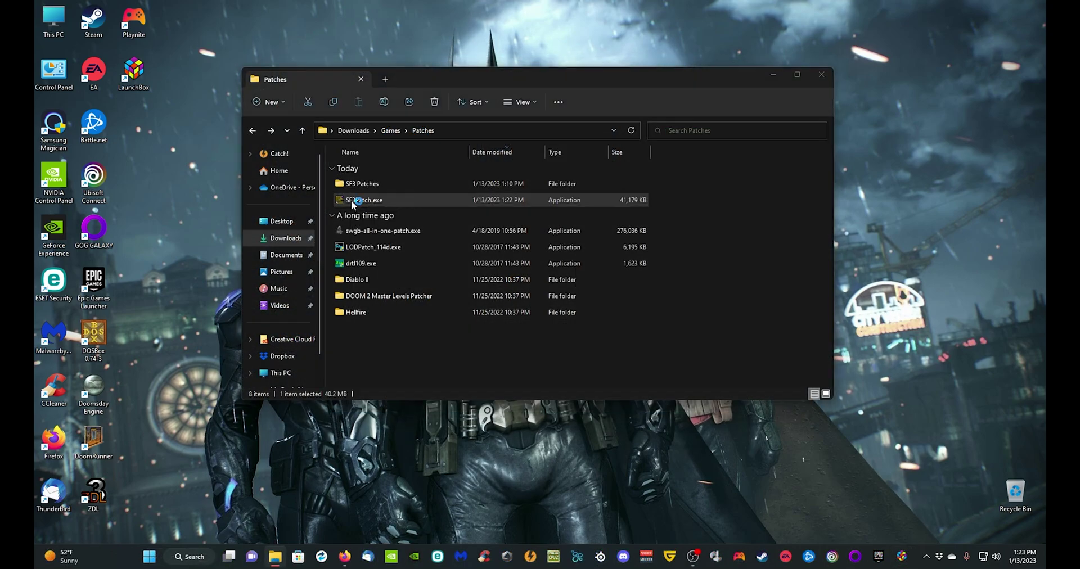
pyautogui.click(428, 201)
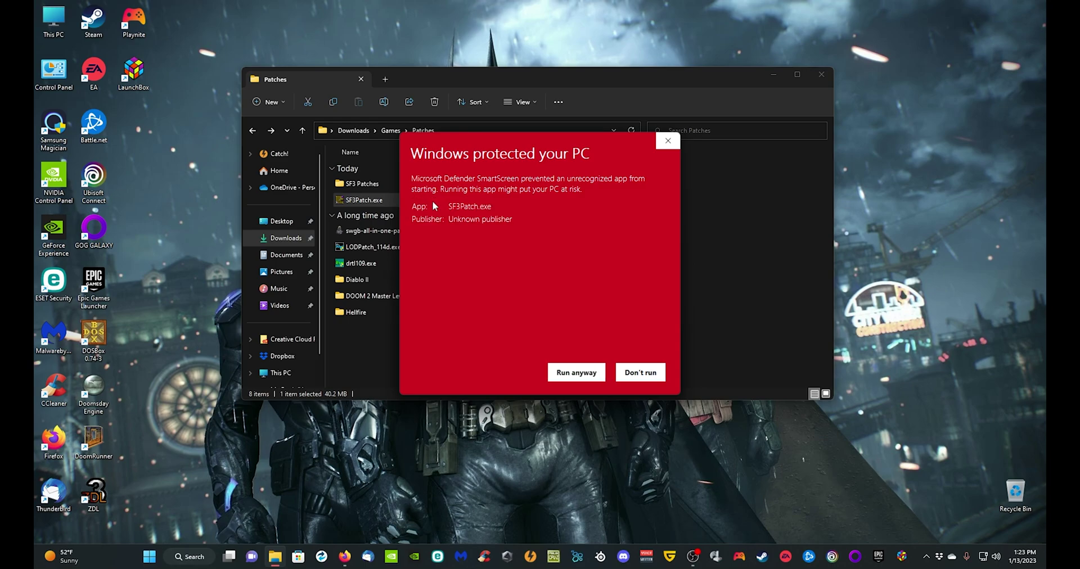
pyautogui.click(570, 373)
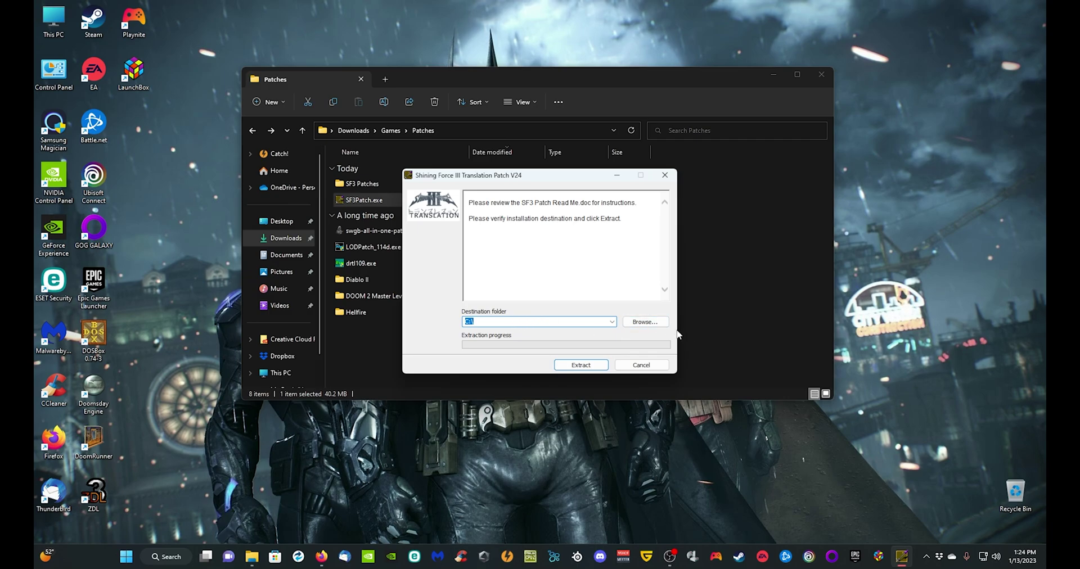
# - Extract the patch files into the Shining Force III v24 folder
pyautogui.click(646, 322)
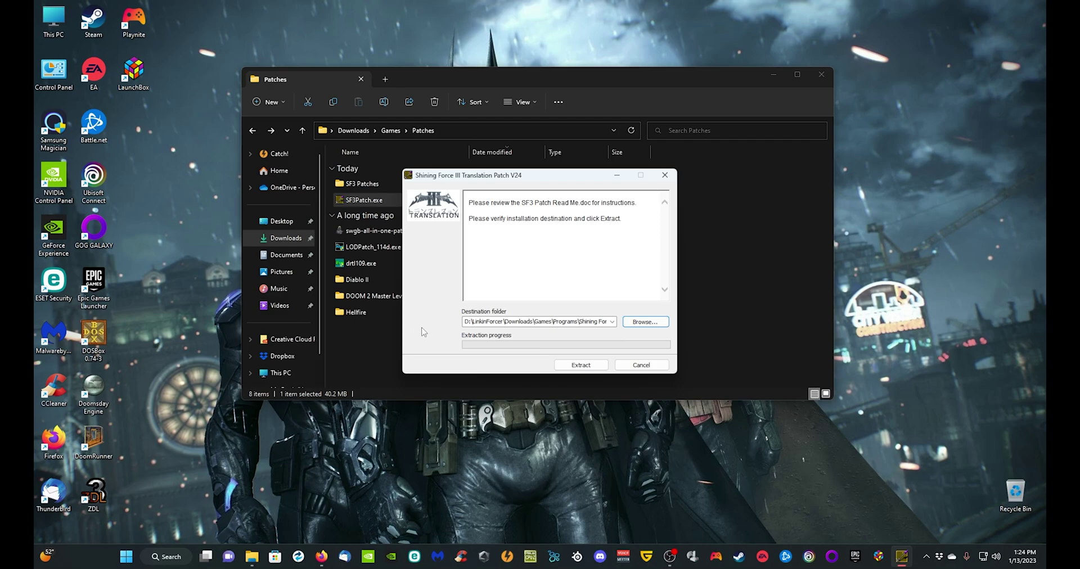
pyautogui.click(467, 320)
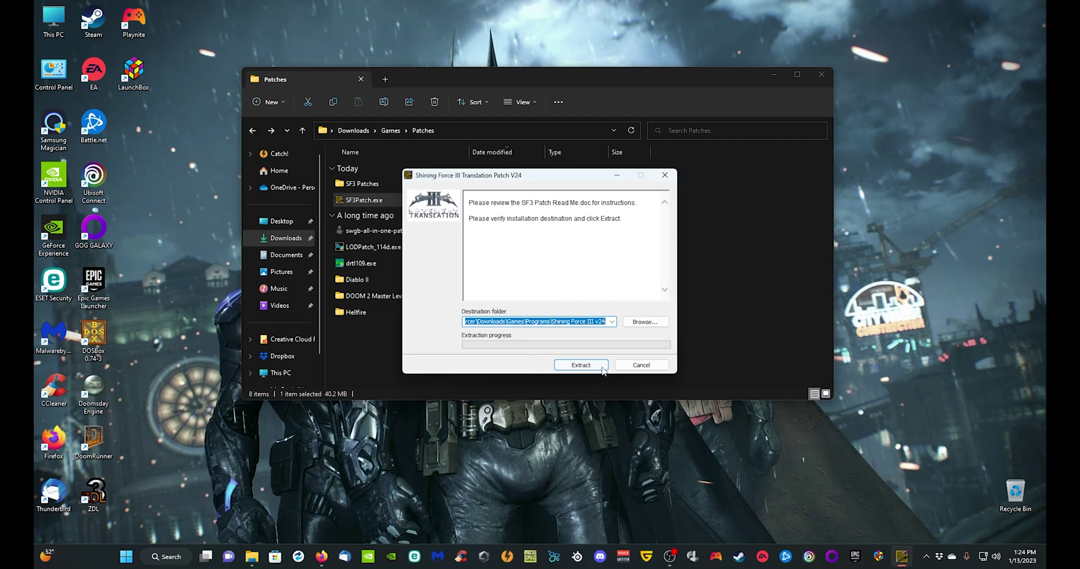
pyautogui.click(581, 365)
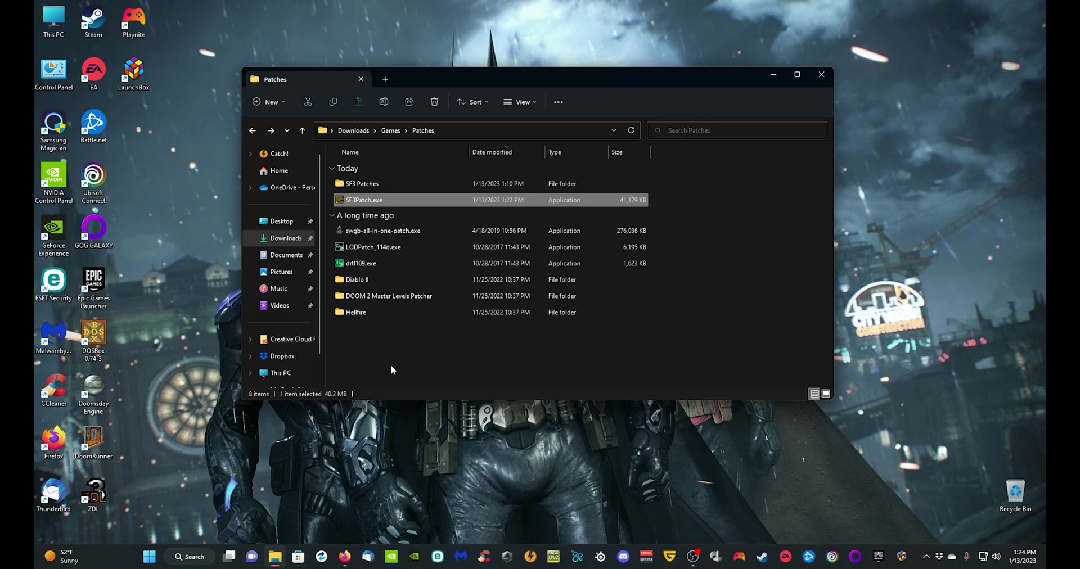
# - Go back to Shining Force III v24 and open SF3Translation, then SF3PatchWizard
pyautogui.hotkey('alt', 'Left')
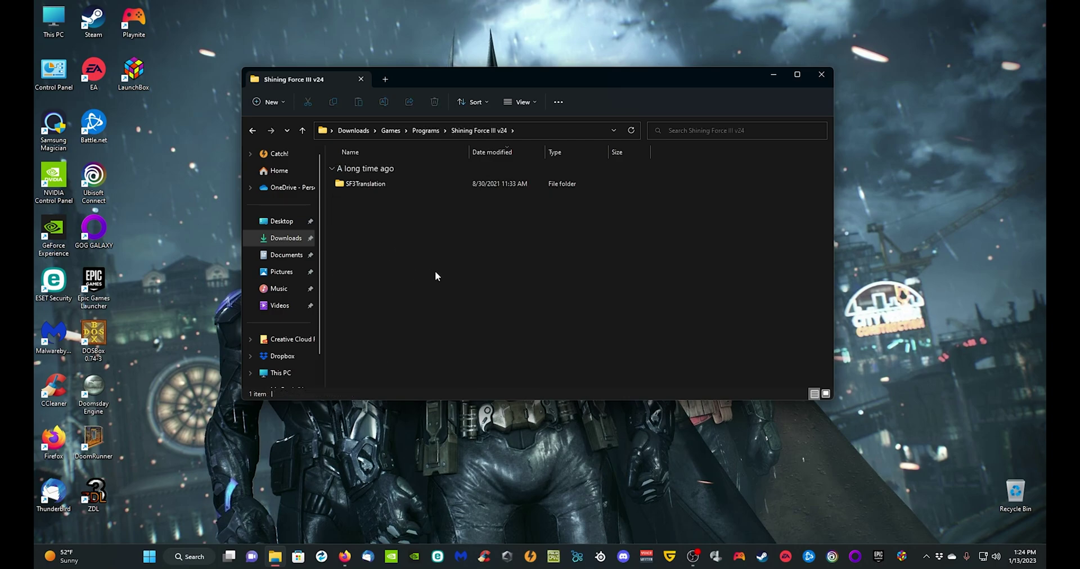
pyautogui.doubleClick(366, 185)
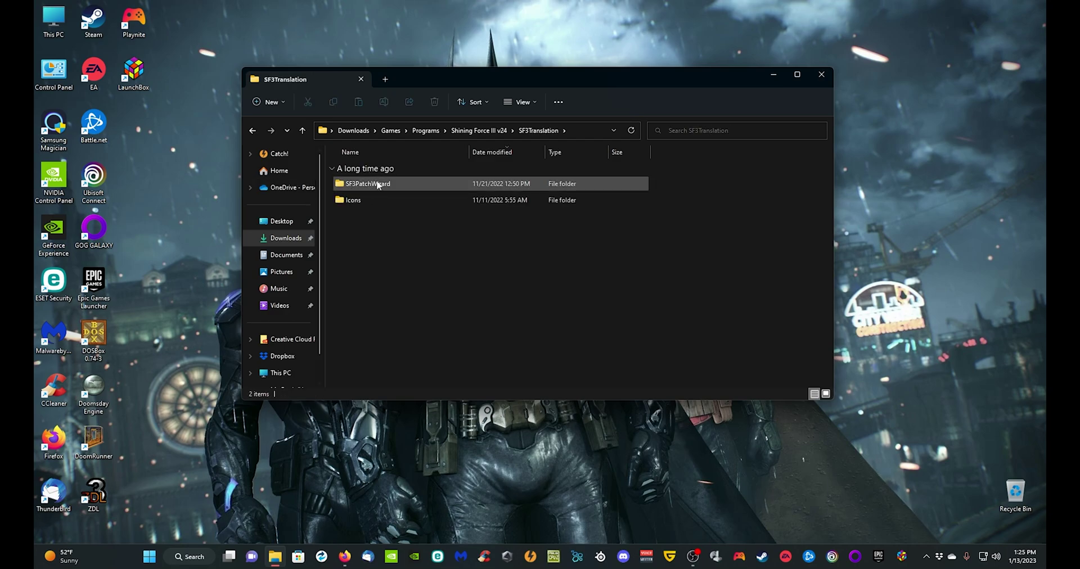
pyautogui.moveTo(381, 188)
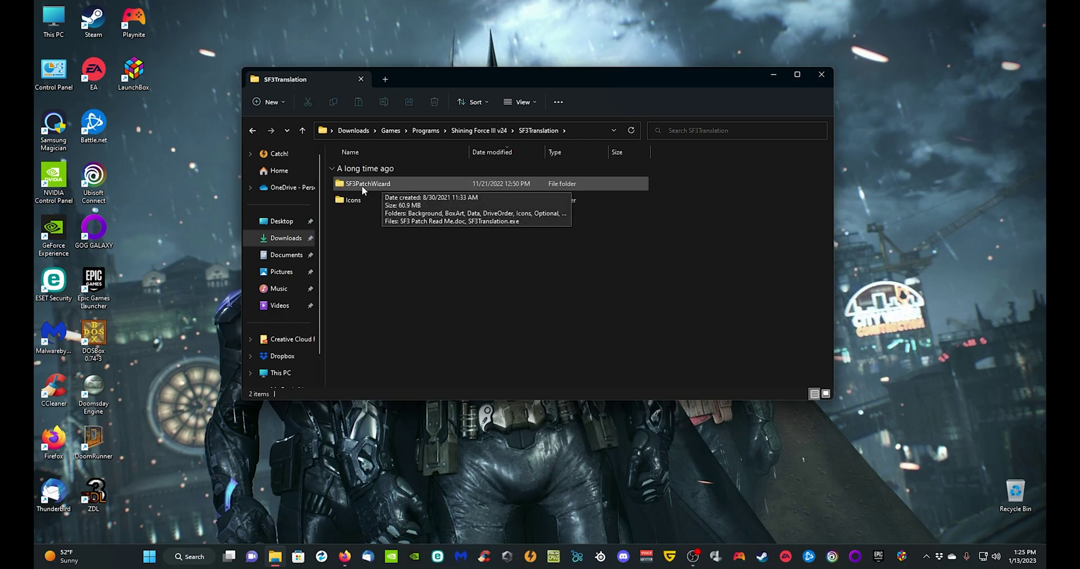
pyautogui.doubleClick(379, 186)
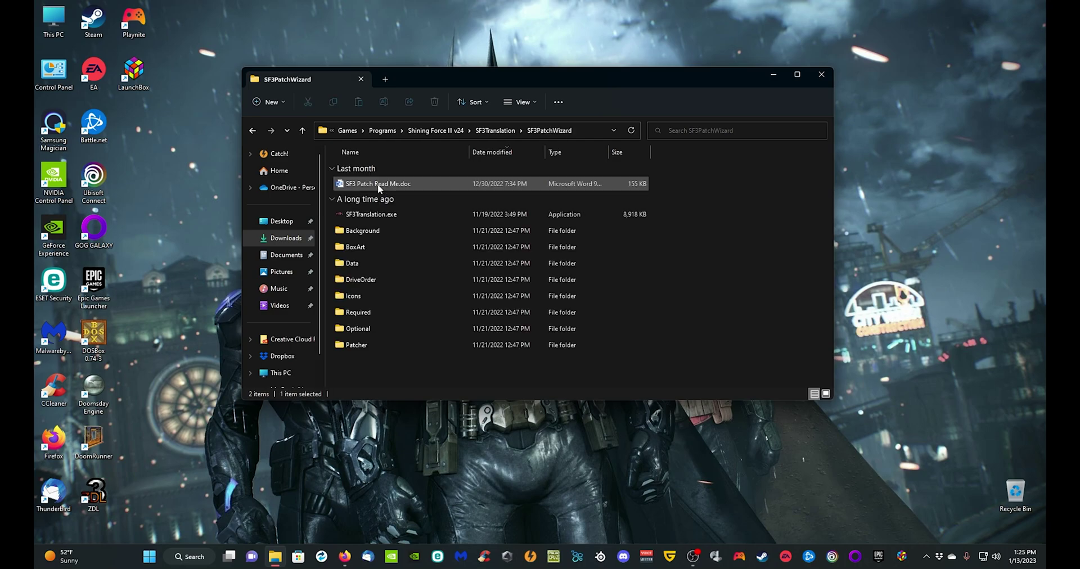
pyautogui.moveTo(371, 217)
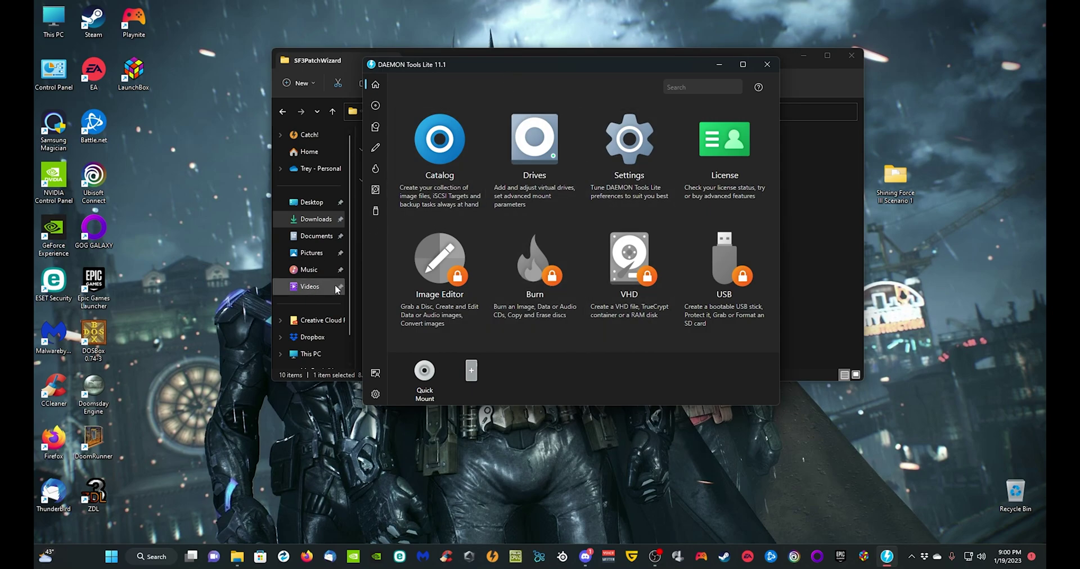
# - Quick-mount Shining Force III Scenario 1.cue as drive J: and dismiss the new-device notification
pyautogui.click(429, 376)
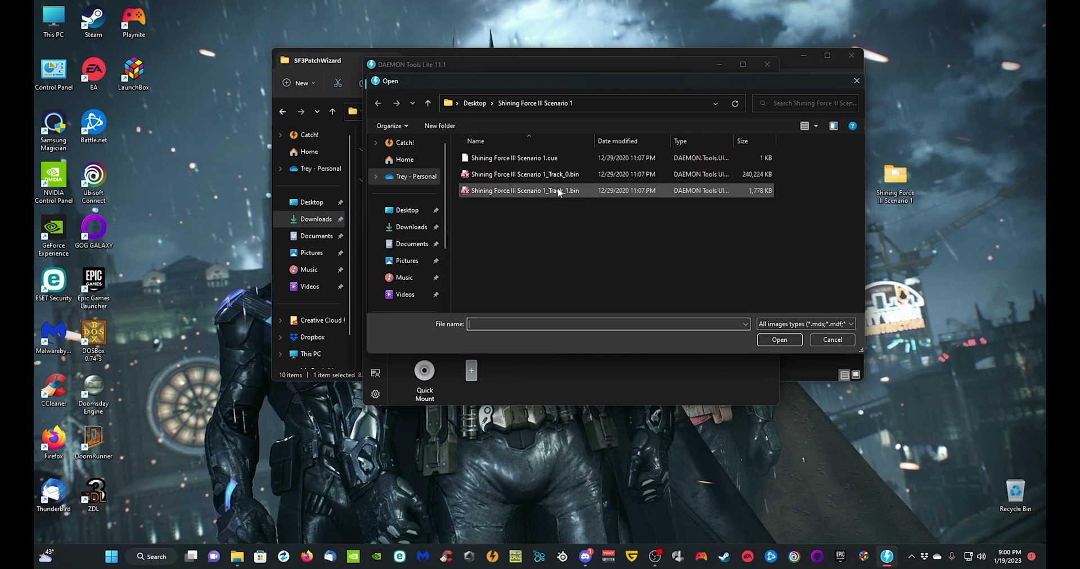
pyautogui.click(554, 161)
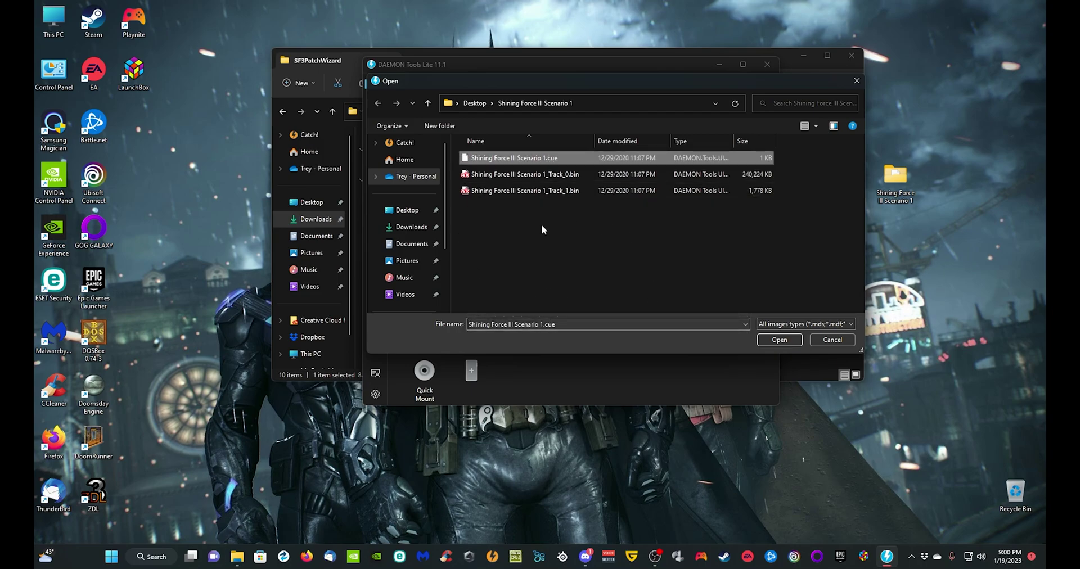
pyautogui.click(795, 339)
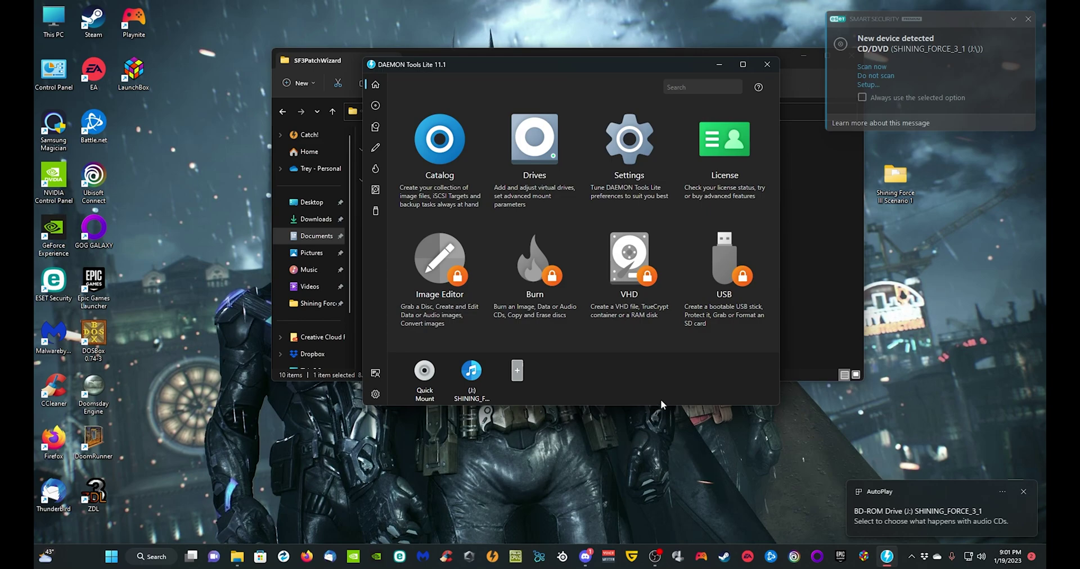
pyautogui.click(973, 81)
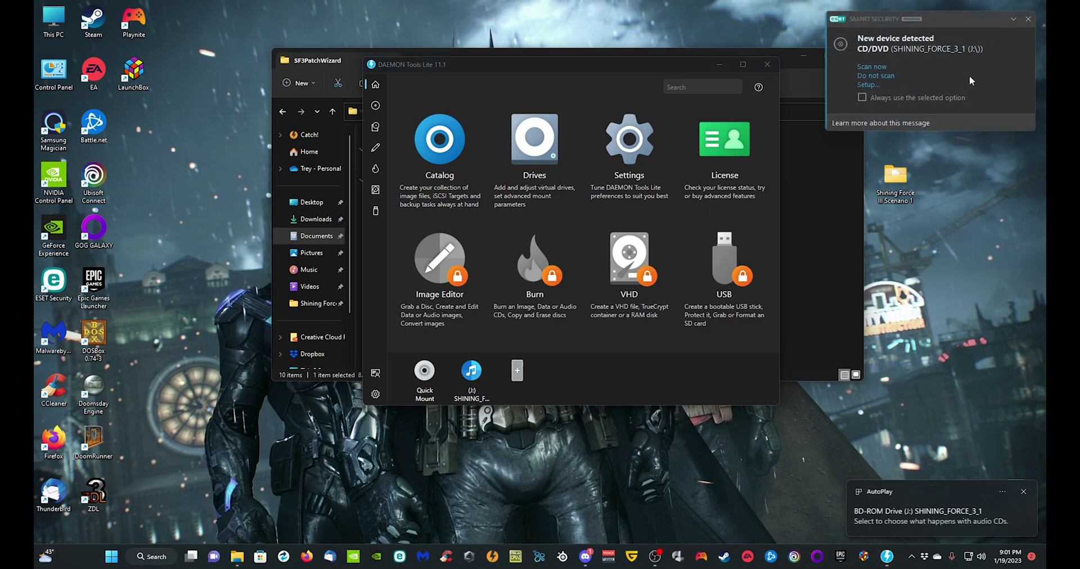
pyautogui.click(1028, 19)
# - Launch SF3Translation.exe from the SF3PatchWizard folder, dismissing the SHINING_FORCE_3_1 AutoPlay notice
pyautogui.click(835, 241)
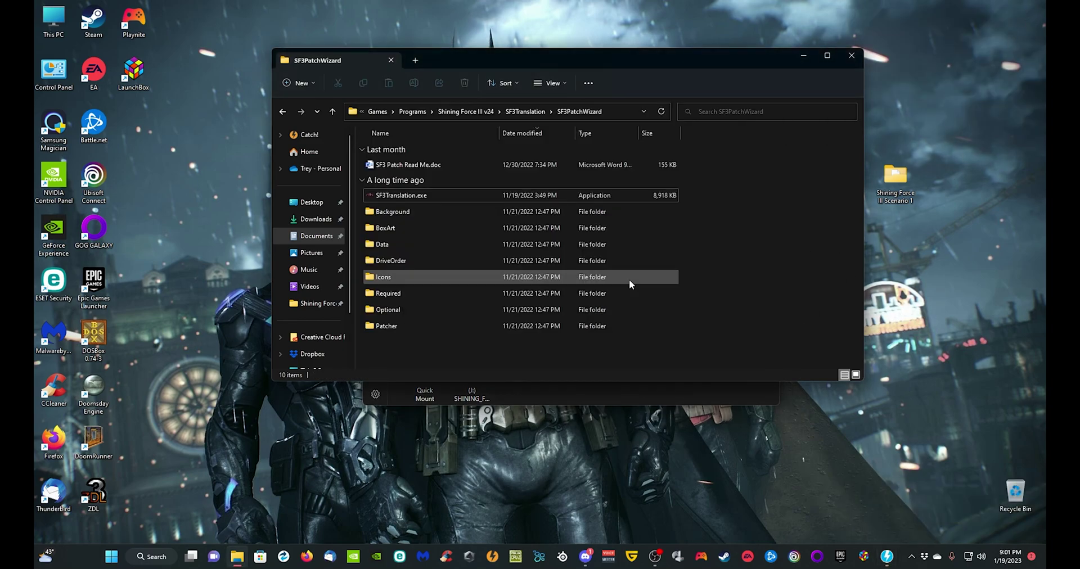
pyautogui.click(407, 199)
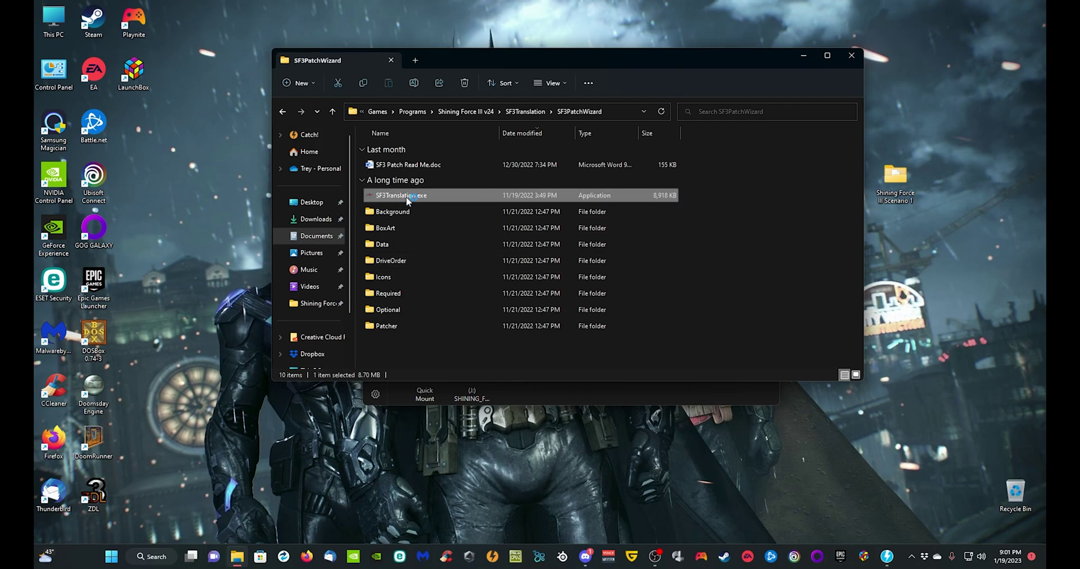
pyautogui.doubleClick(408, 197)
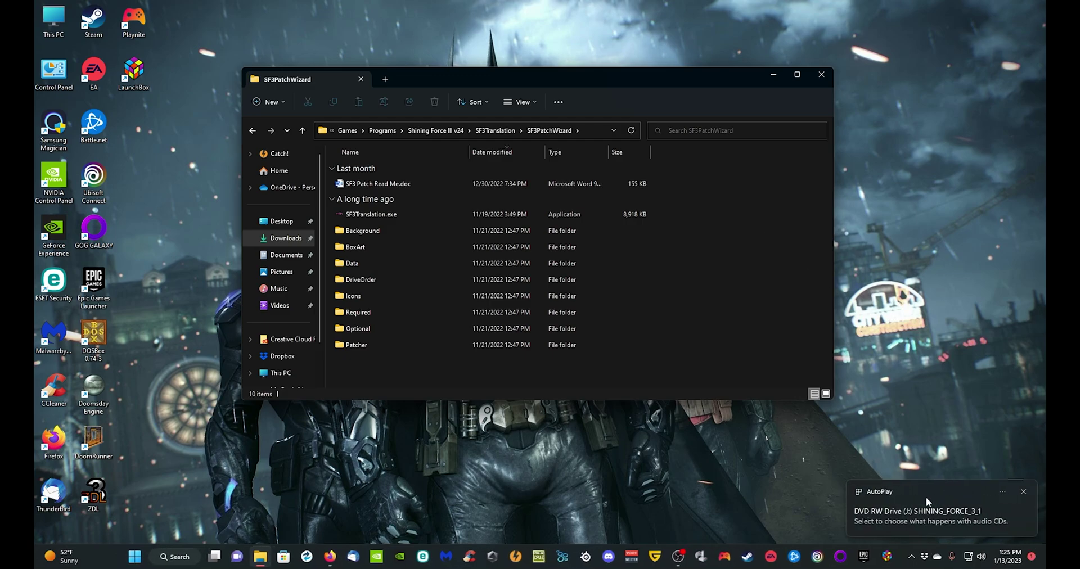
pyautogui.click(1024, 492)
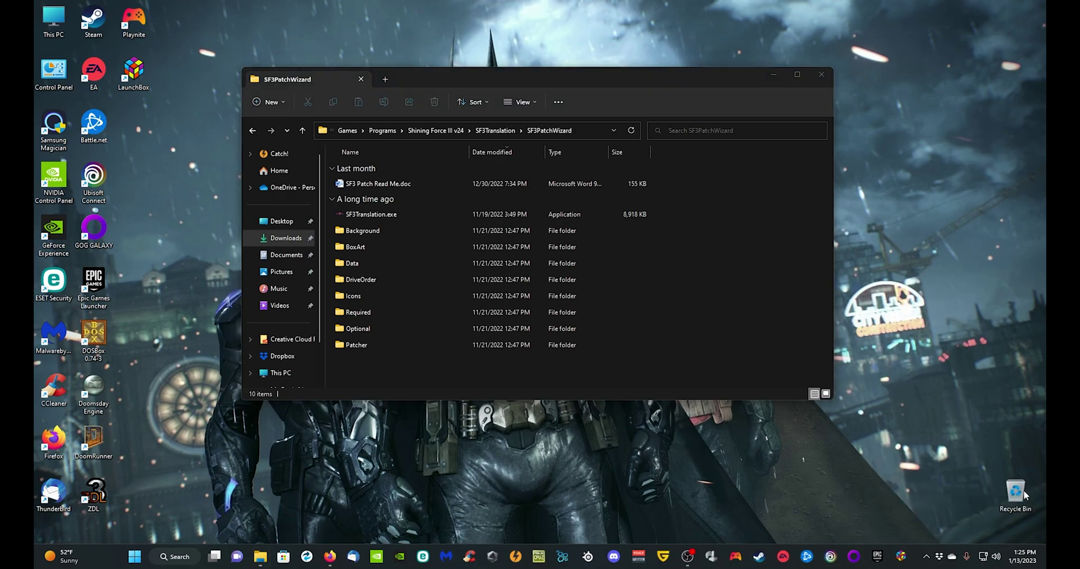
pyautogui.doubleClick(379, 215)
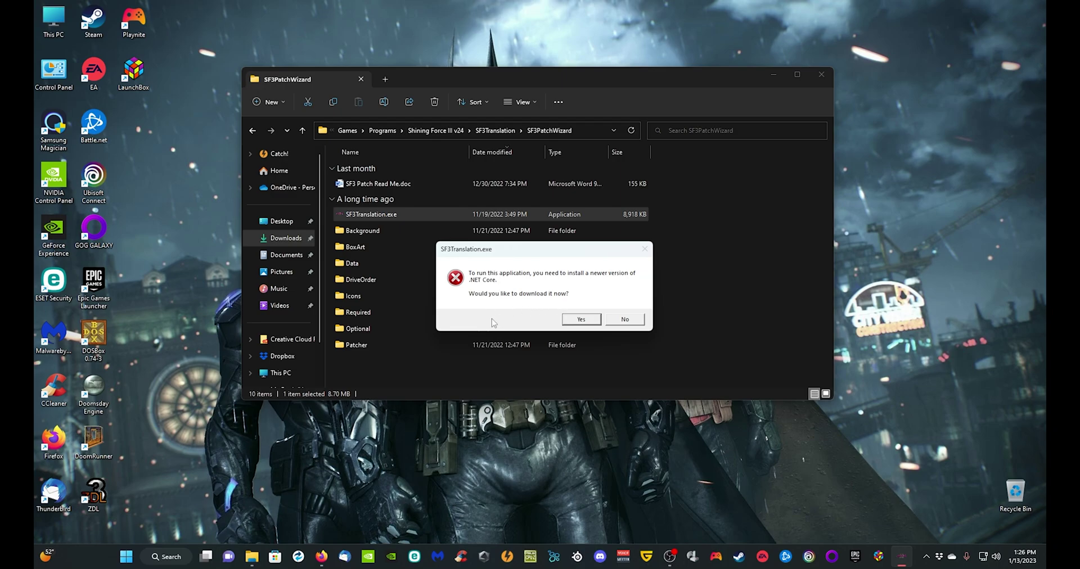
# - Accept the newer .NET Core download, then relaunch SF3Translation.exe
pyautogui.click(581, 319)
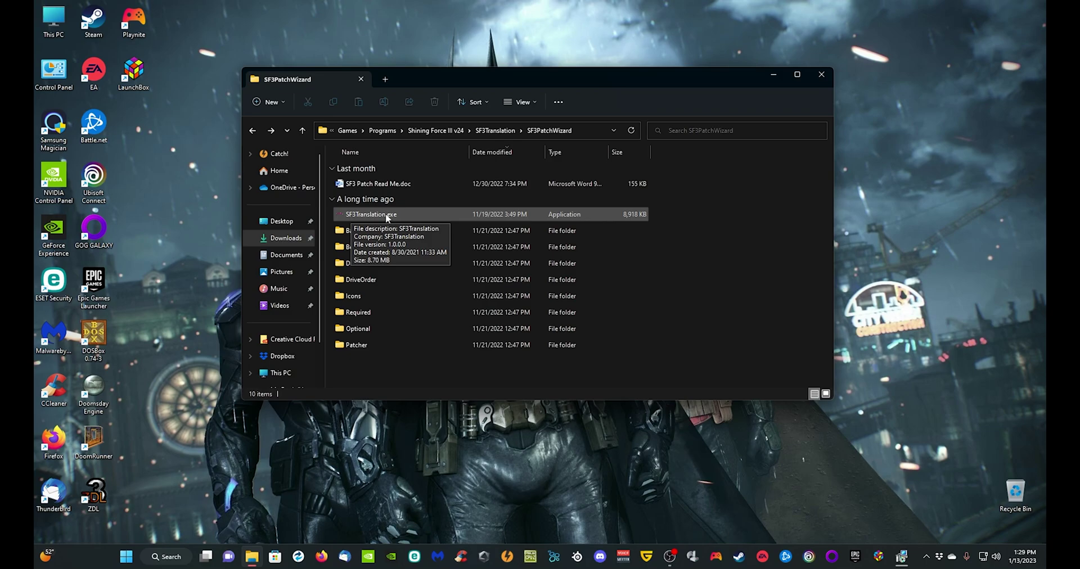
pyautogui.doubleClick(386, 214)
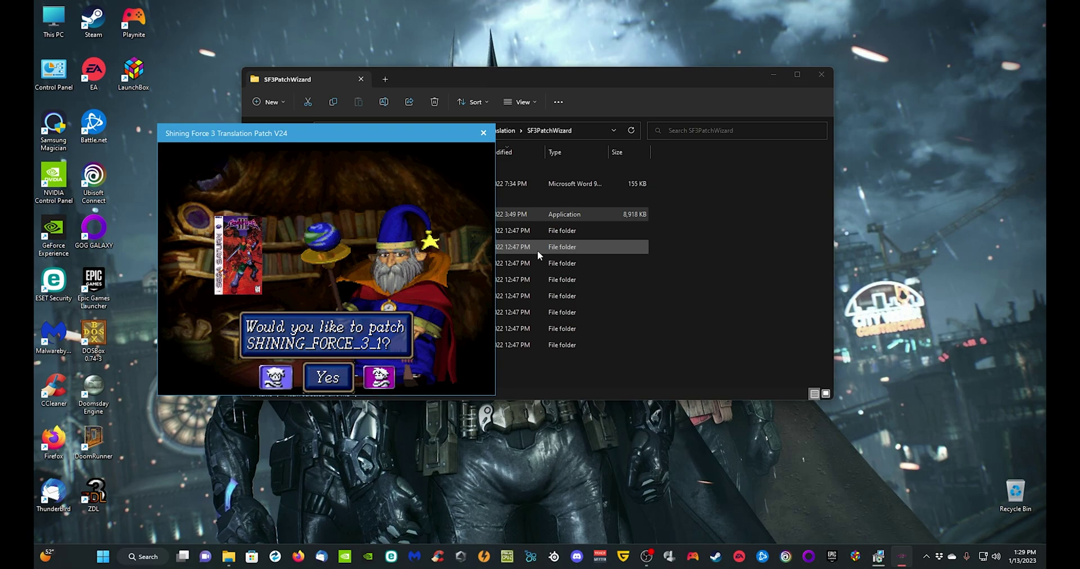
# - Confirm patching SHINING_FORCE_3_1 and answer No to adding the debug mode patch
pyautogui.press('Return')
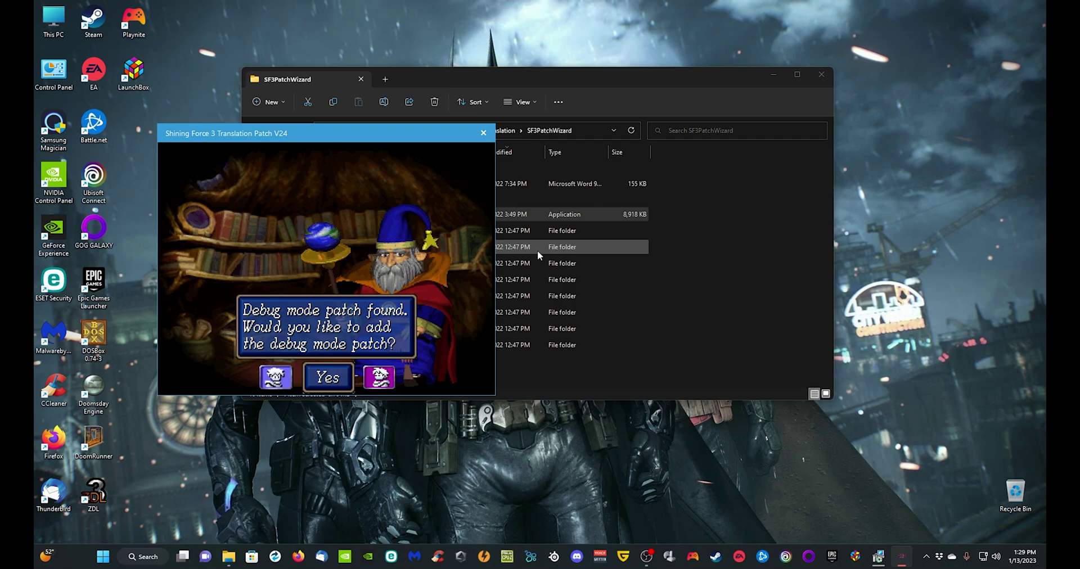
pyautogui.press('Right')
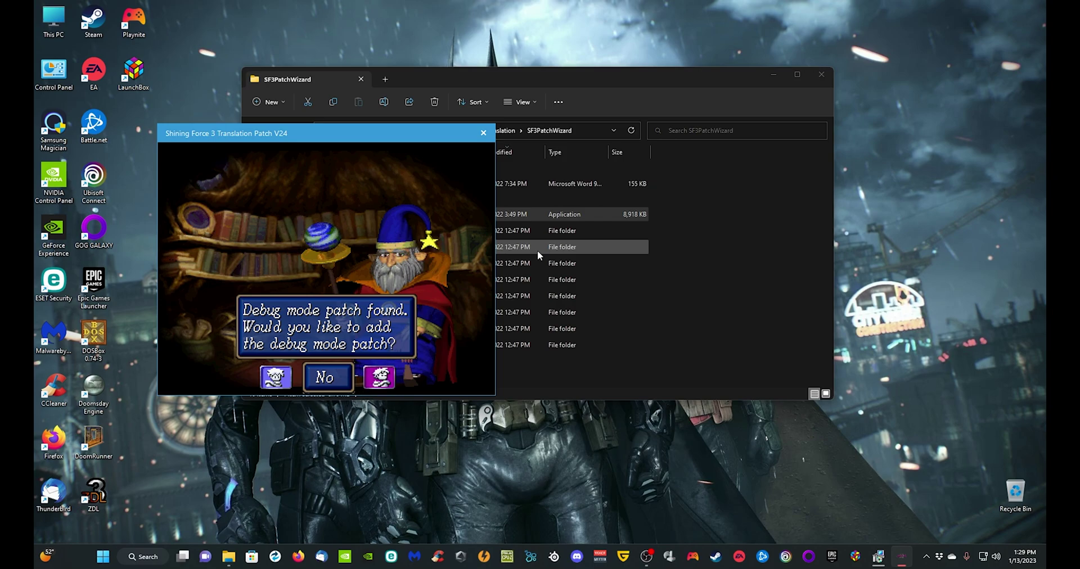
pyautogui.press('Return')
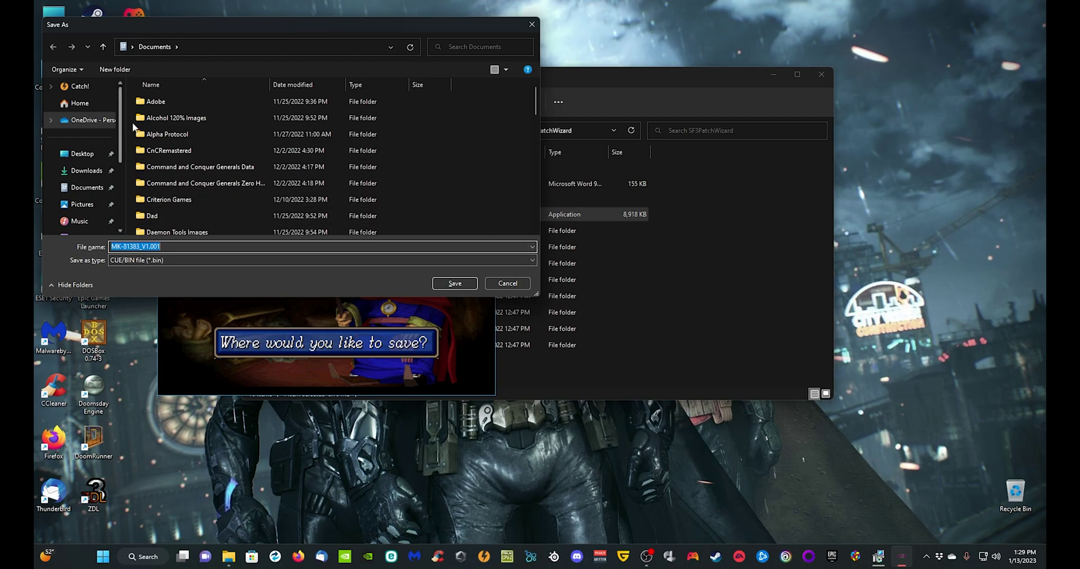
# - Browse the Save As dialog to Downloads > Programs > Shining Force III v24
pyautogui.click(79, 171)
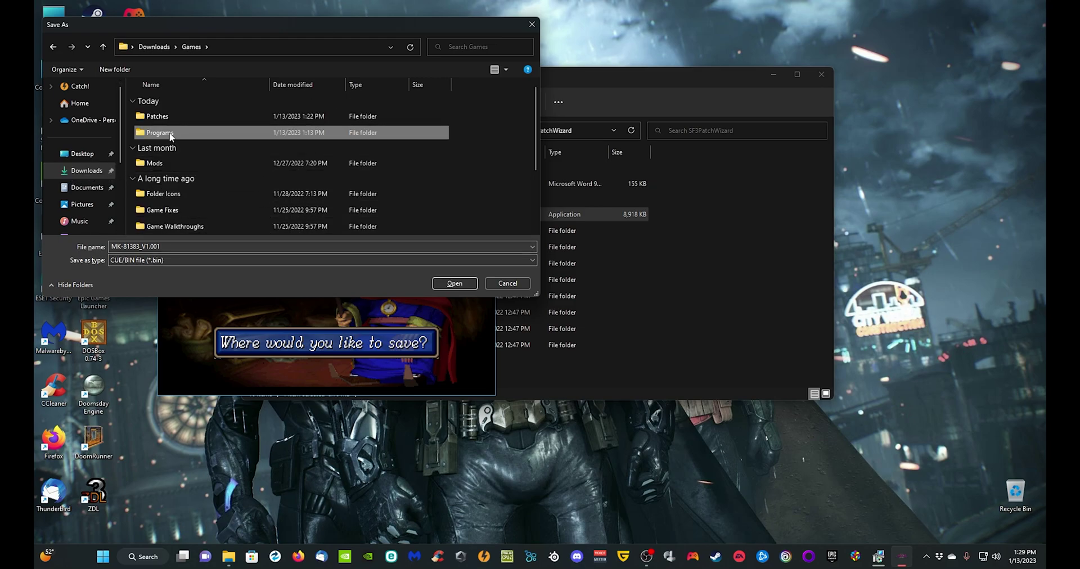
pyautogui.doubleClick(157, 133)
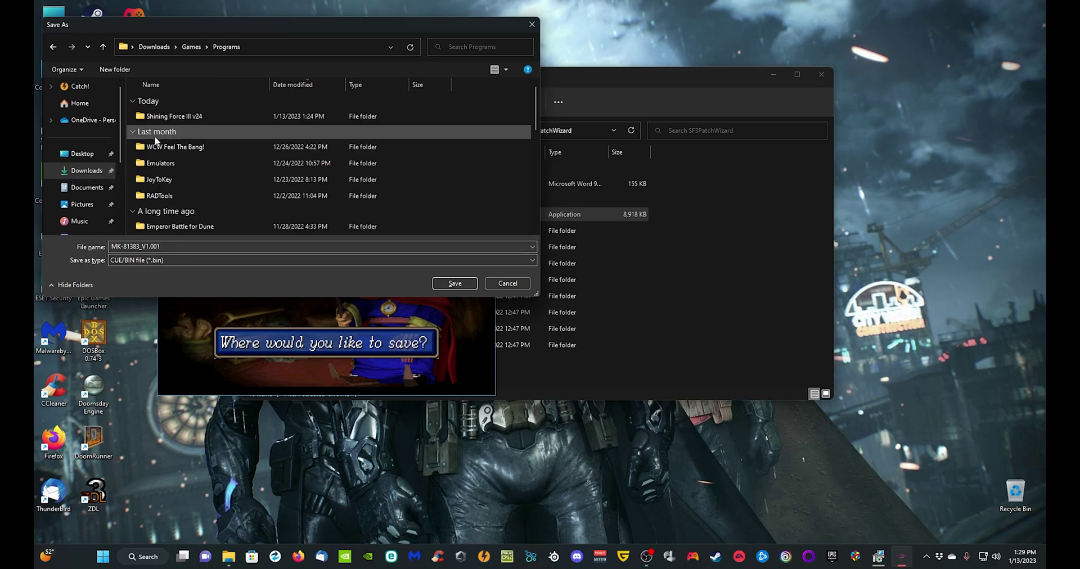
pyautogui.doubleClick(186, 116)
# - Create a 'Shining Force III Scenario 1' folder there and save the patched disc into it
pyautogui.rightClick(180, 191)
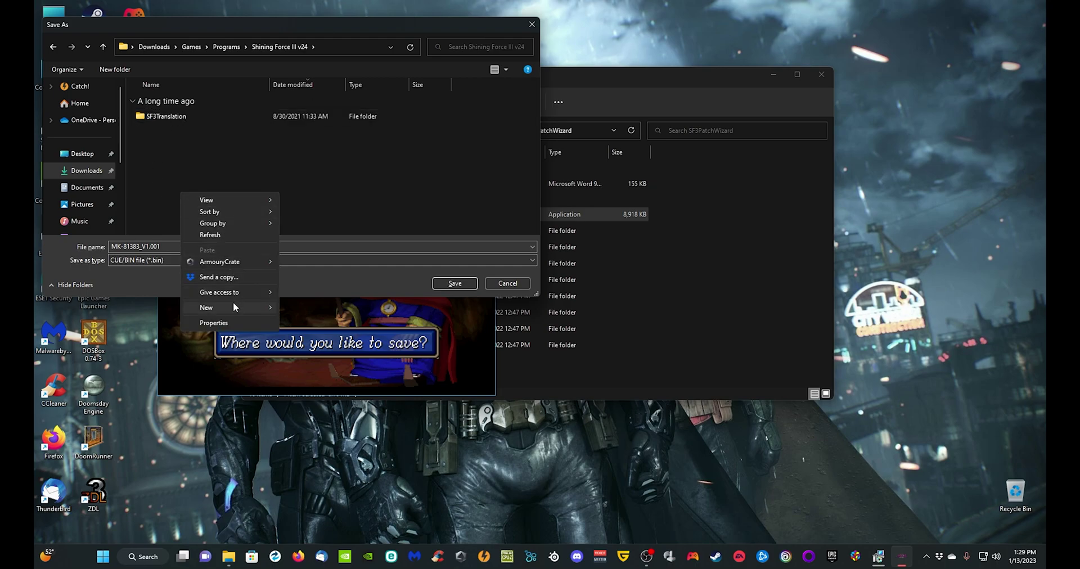
pyautogui.moveTo(262, 303)
pyautogui.click(298, 308)
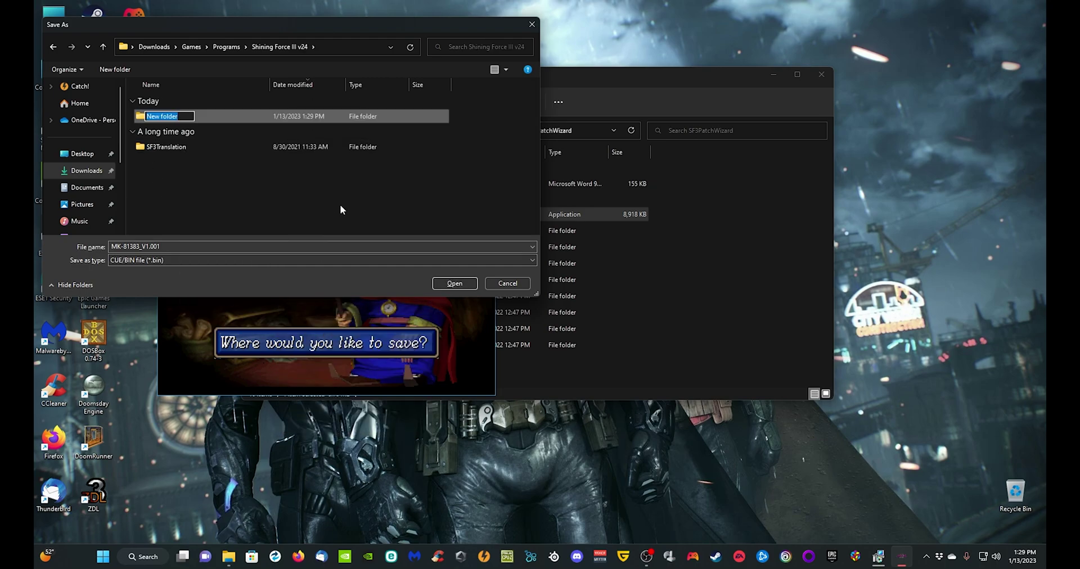
pyautogui.write('Shing')
pyautogui.press('BackSpace')
pyautogui.write('ing Force III Sc')
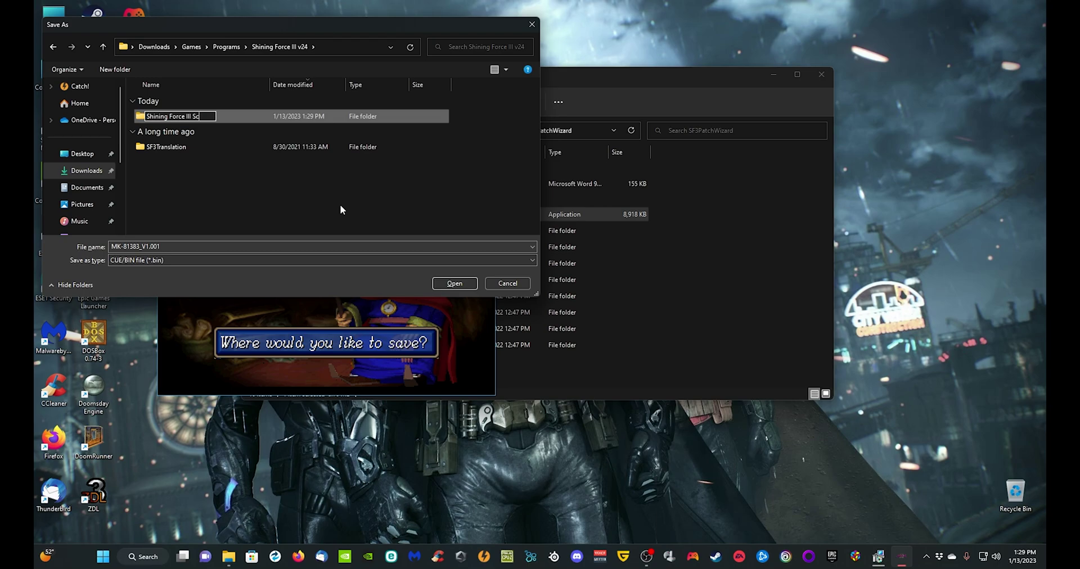
pyautogui.write('enario 1')
pyautogui.click(340, 204)
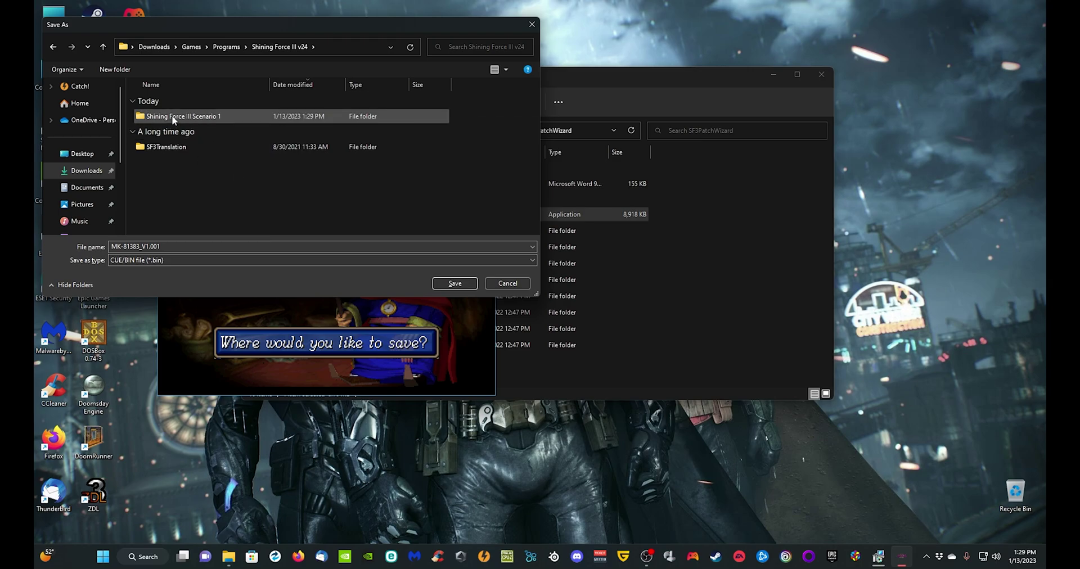
pyautogui.doubleClick(191, 116)
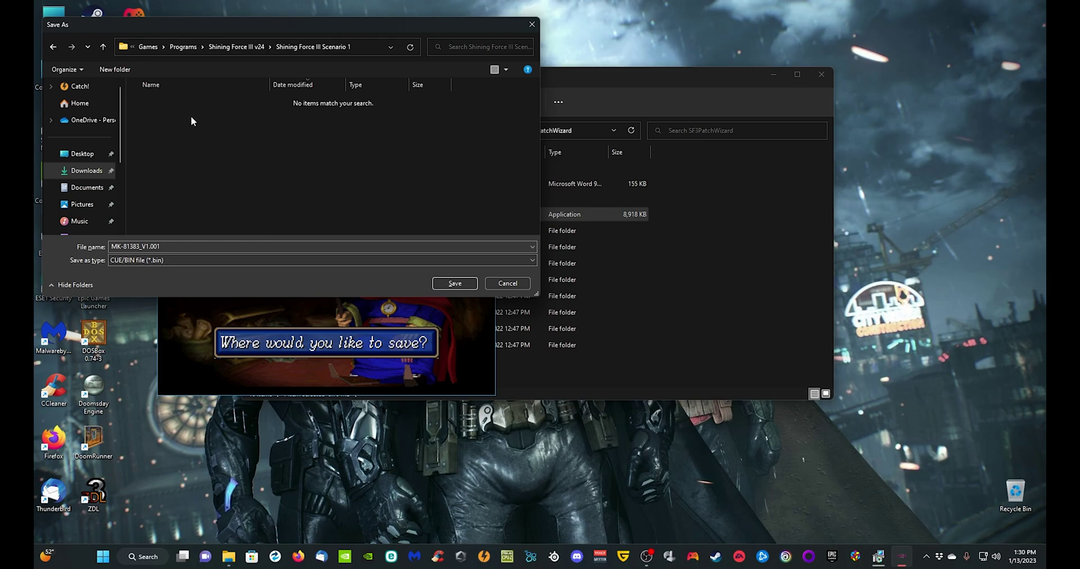
pyautogui.click(468, 283)
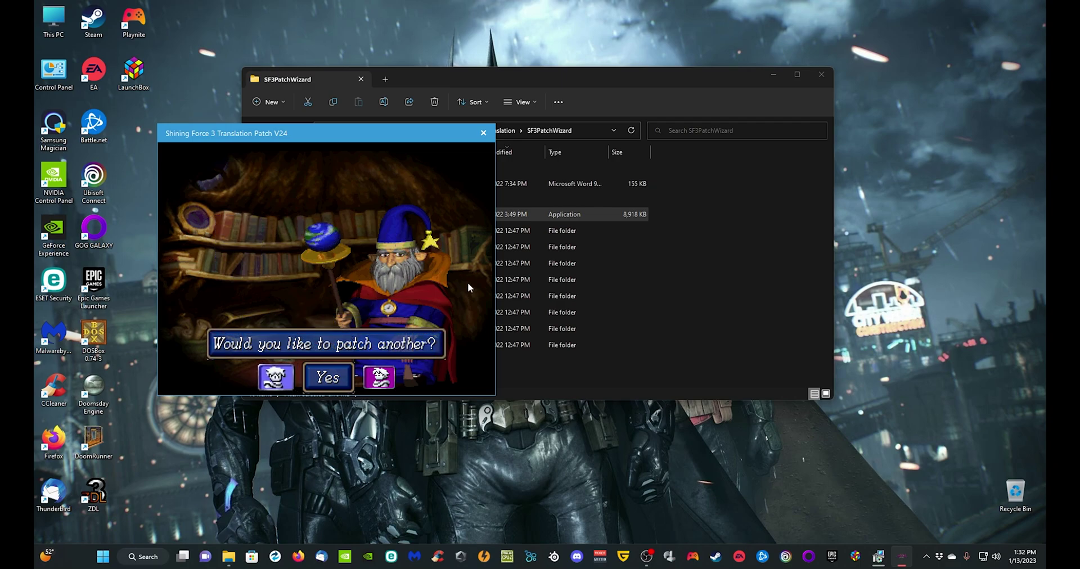
# - Answer No to patching another disc and dismiss the no-more-discs, project site and Discord messages
pyautogui.press('Return')
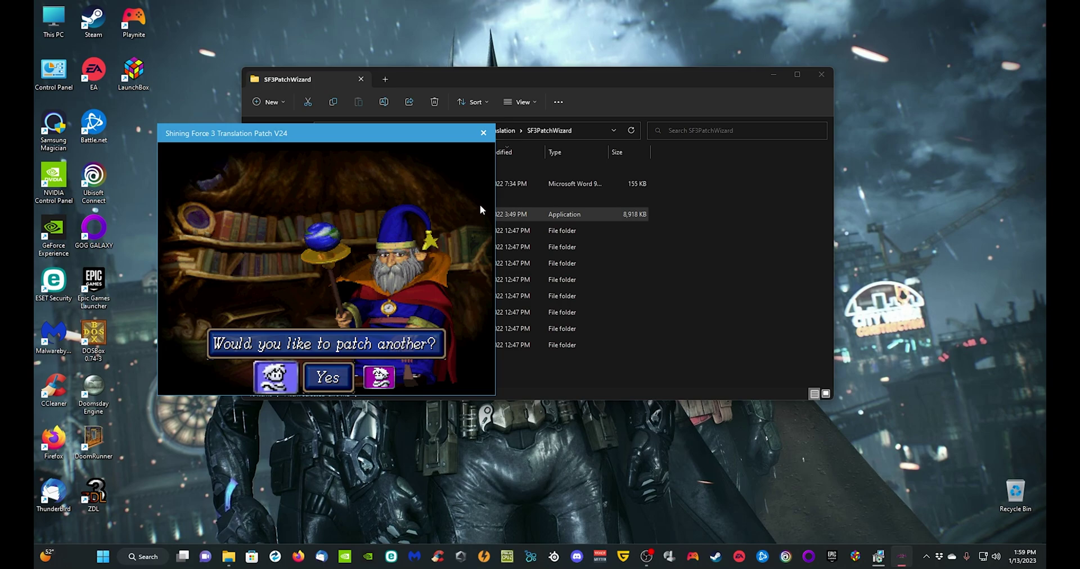
pyautogui.press('Right')
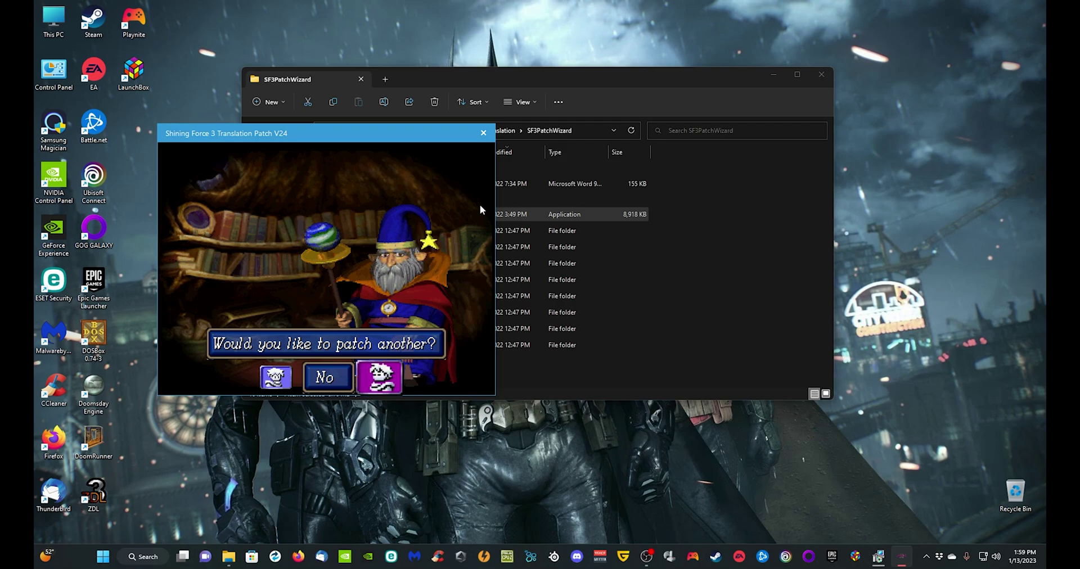
pyautogui.press('Return')
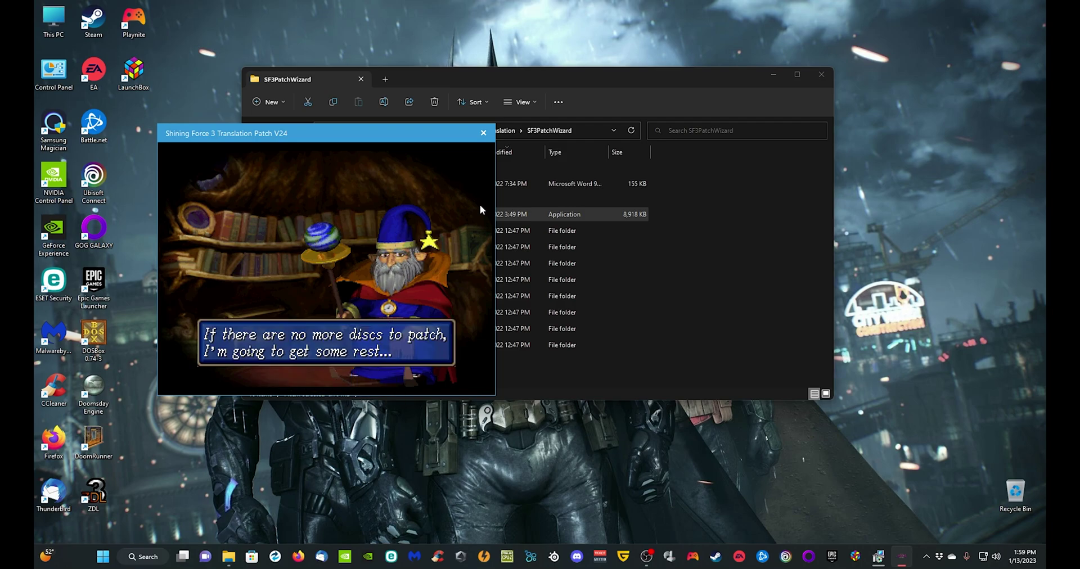
pyautogui.press('Return')
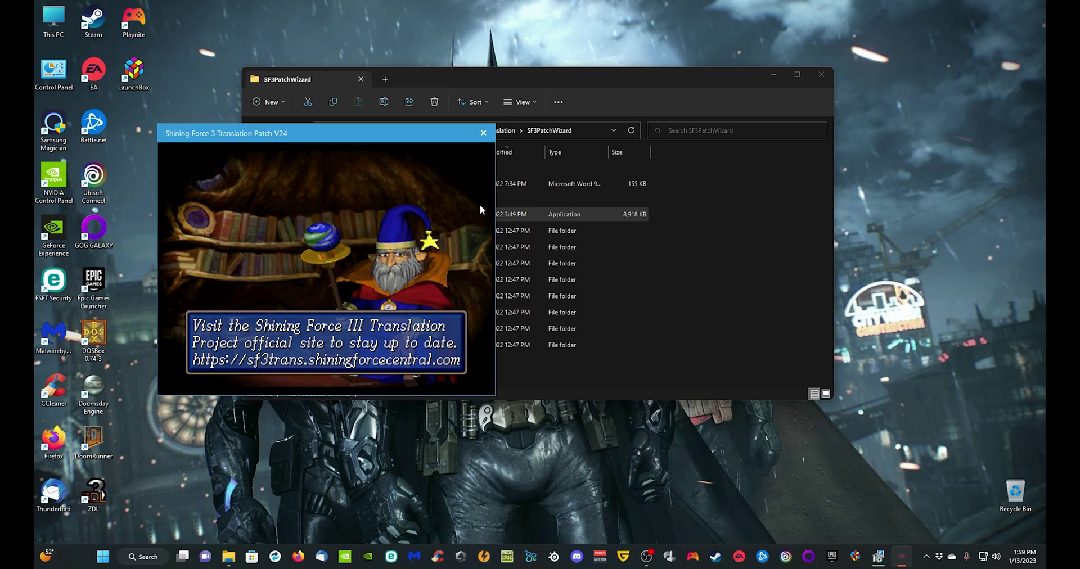
pyautogui.press('Return')
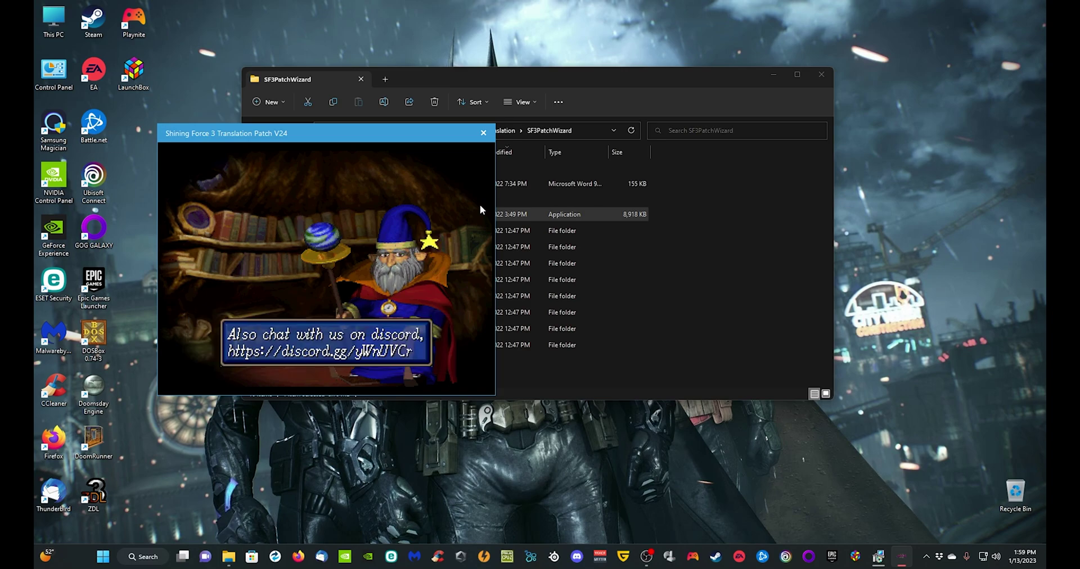
pyautogui.press('Return')
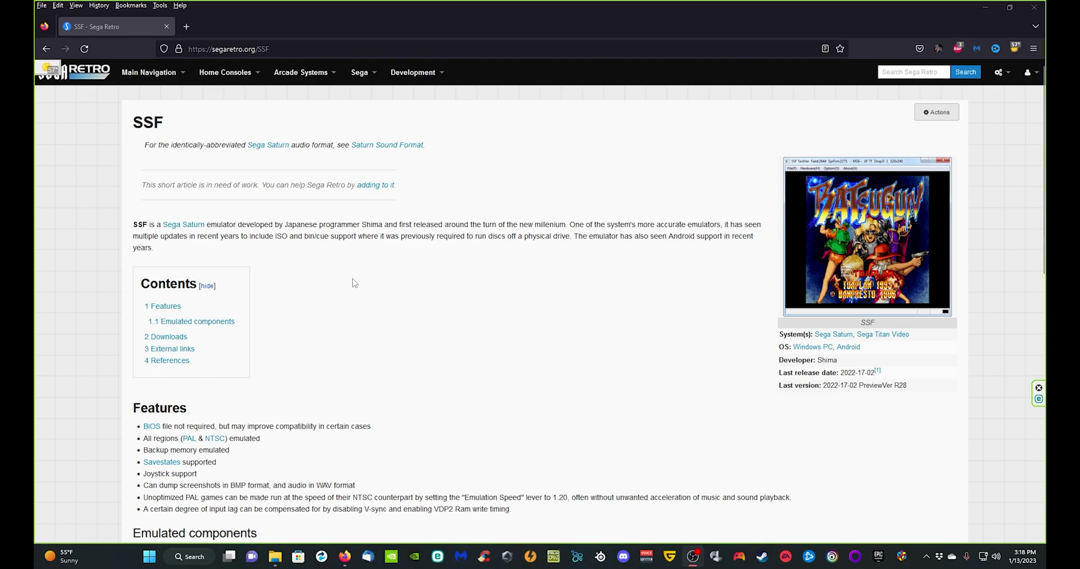
# - Scroll the SSF article to Downloads and External links, then follow the GitHub releases link
pyautogui.scroll(-4, 629, 331)
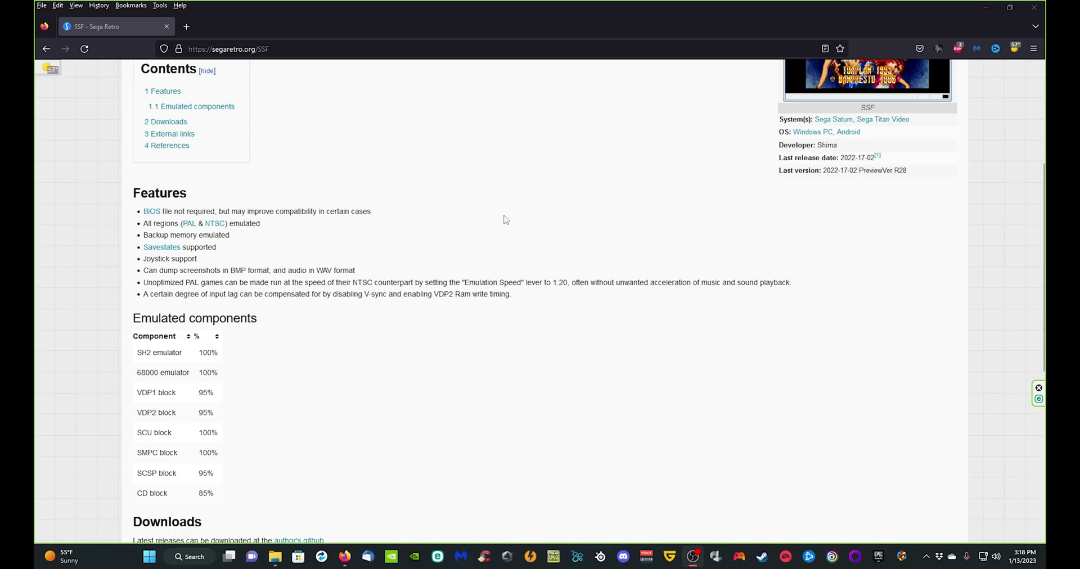
pyautogui.scroll(-6, 680, 249)
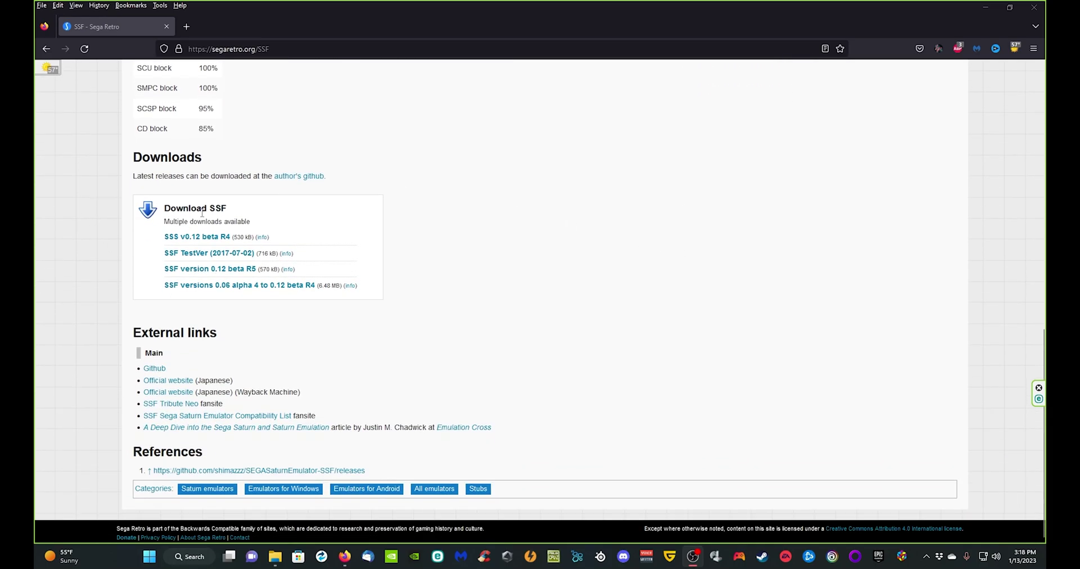
pyautogui.click(154, 369)
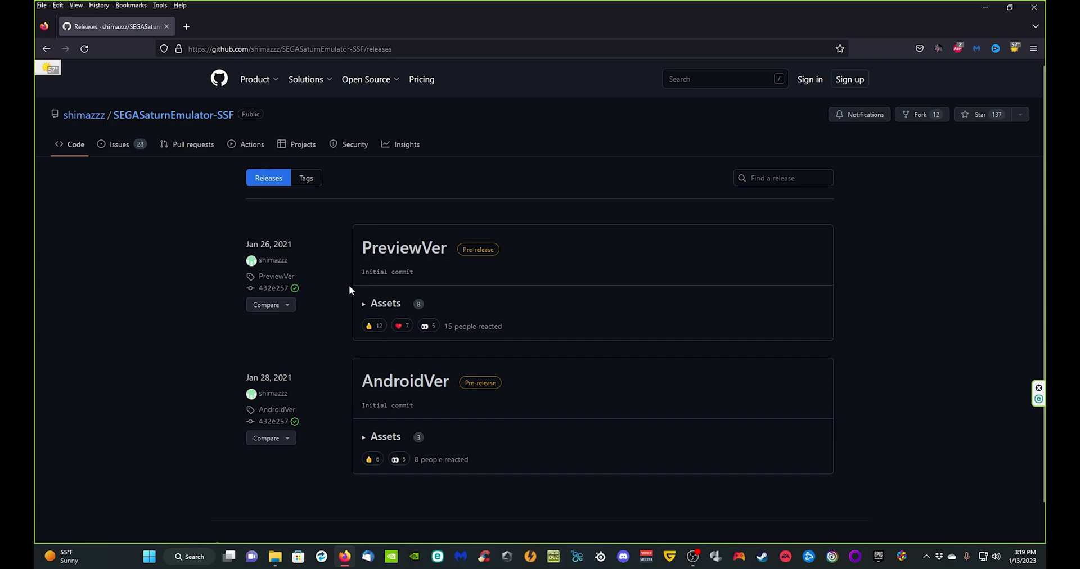
# - Download SSF_PreviewVer_R28.zip (48.1 MB) from the PreviewVer release assets, then minimize Firefox
pyautogui.click(364, 306)
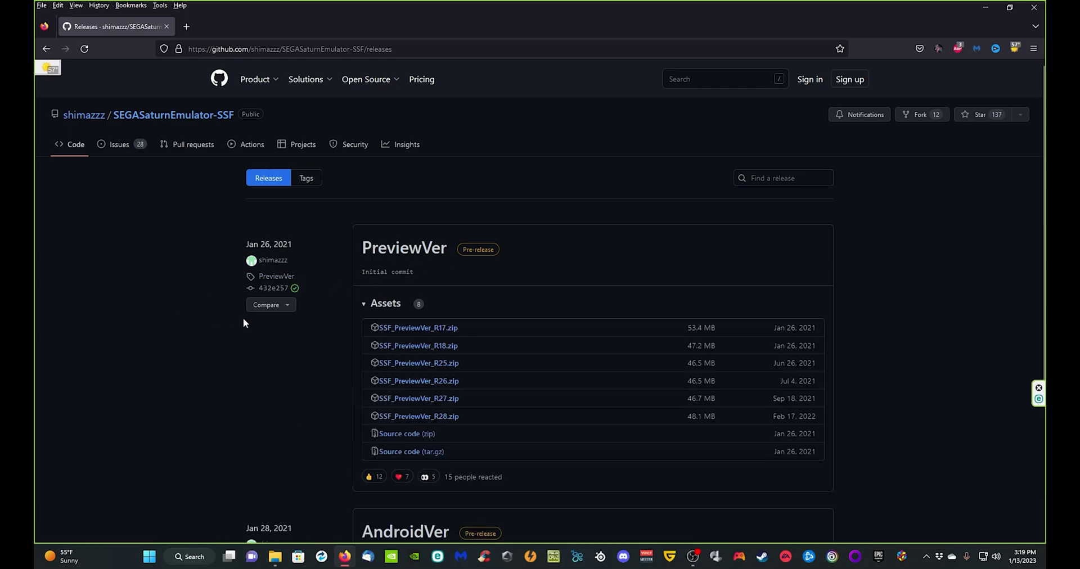
pyautogui.click(421, 418)
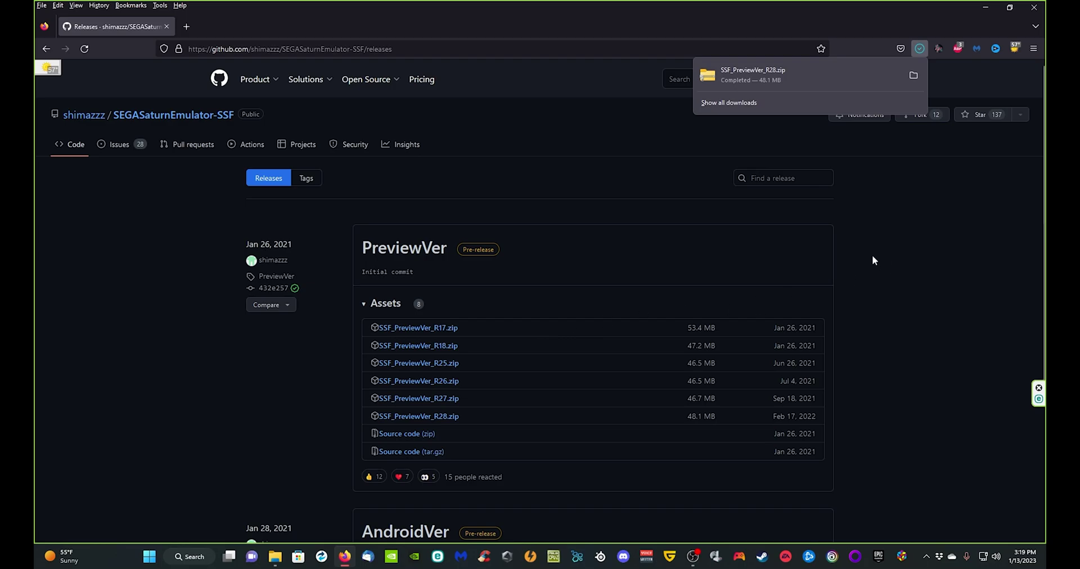
pyautogui.click(985, 13)
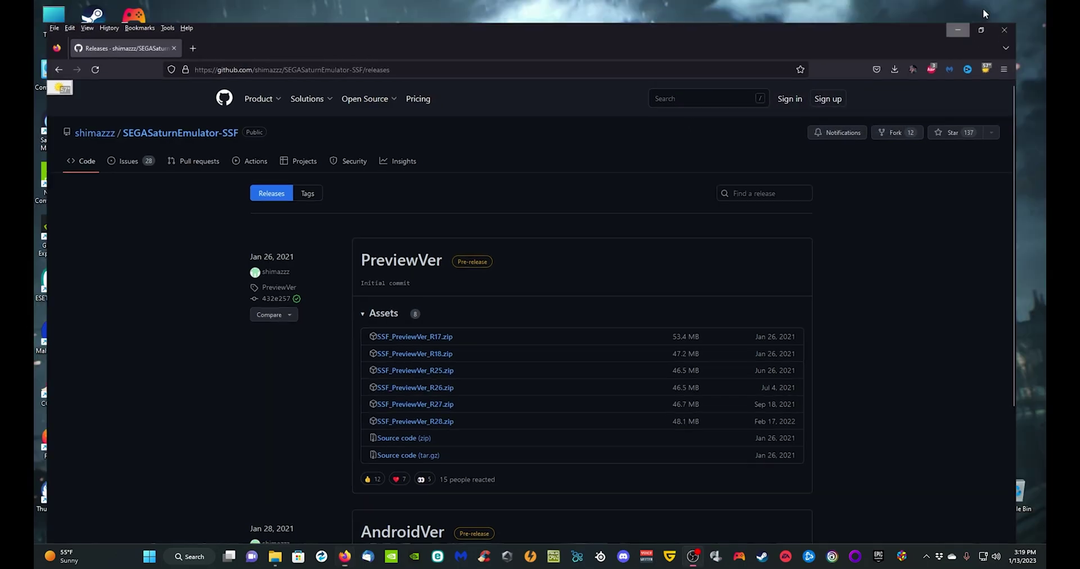
pyautogui.click(984, 13)
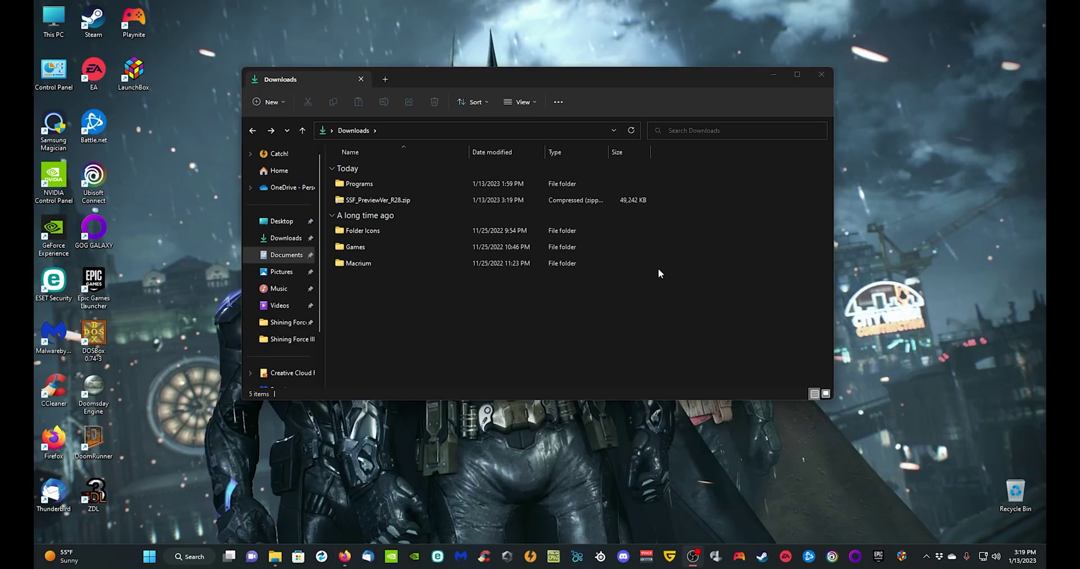
# - Extract SSF_PreviewVer_R28.zip in Downloads and open its inner SSF_PreviewVer_R28 folder containing SSF.exe
pyautogui.click(382, 204)
pyautogui.rightClick(383, 203)
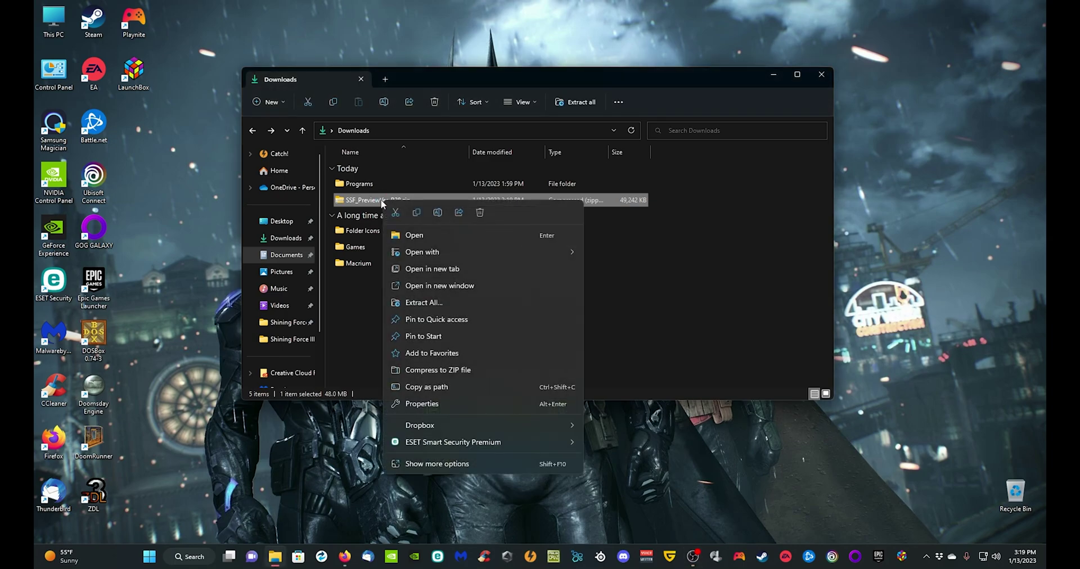
pyautogui.click(425, 304)
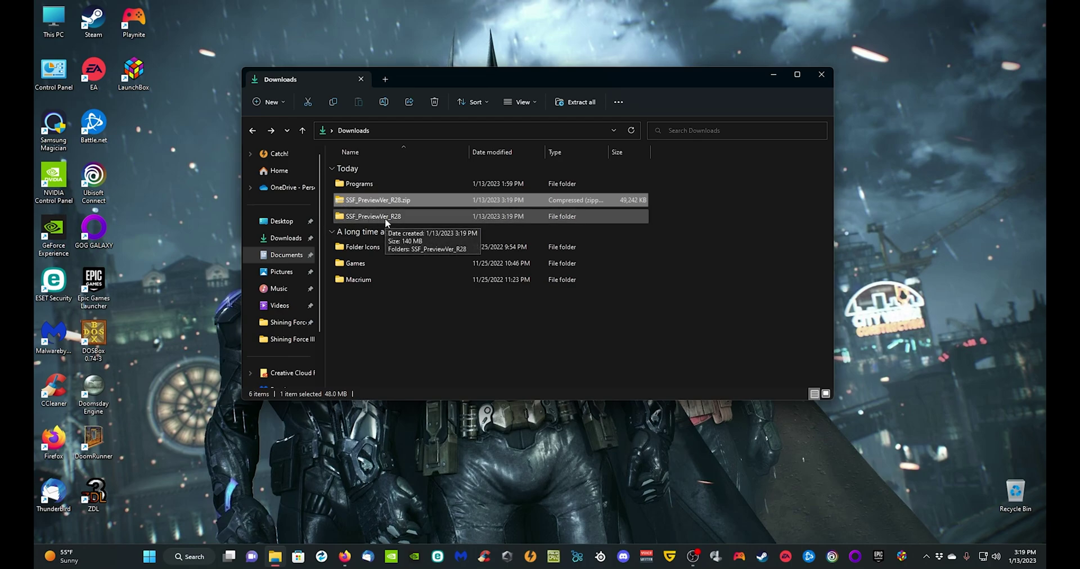
pyautogui.doubleClick(386, 220)
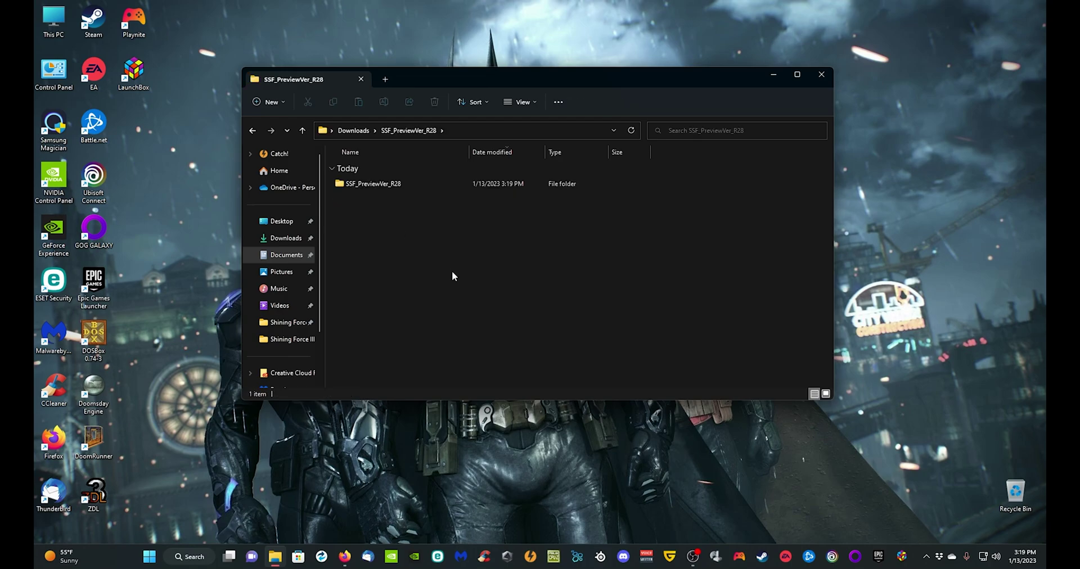
pyautogui.click(366, 184)
pyautogui.doubleClick(366, 185)
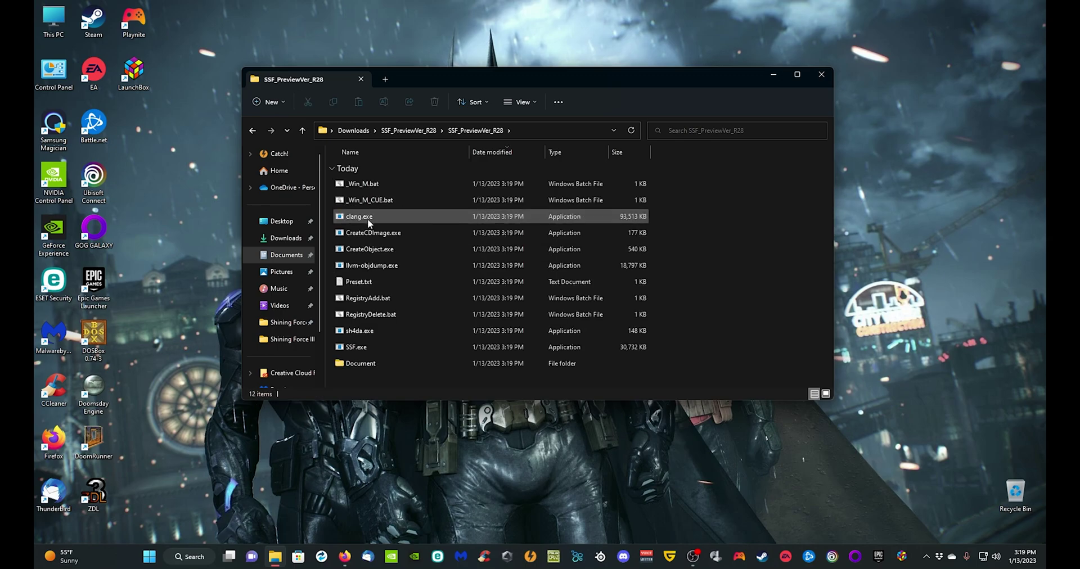
# - Run SSF.exe past the SmartScreen warning, centre its window, and open the Option settings
pyautogui.doubleClick(362, 347)
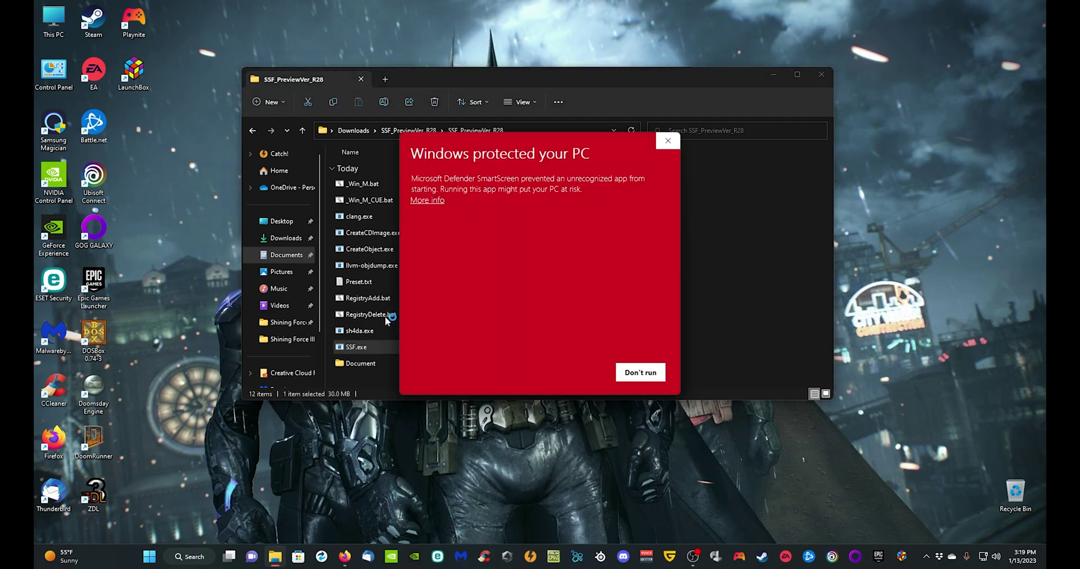
pyautogui.click(426, 200)
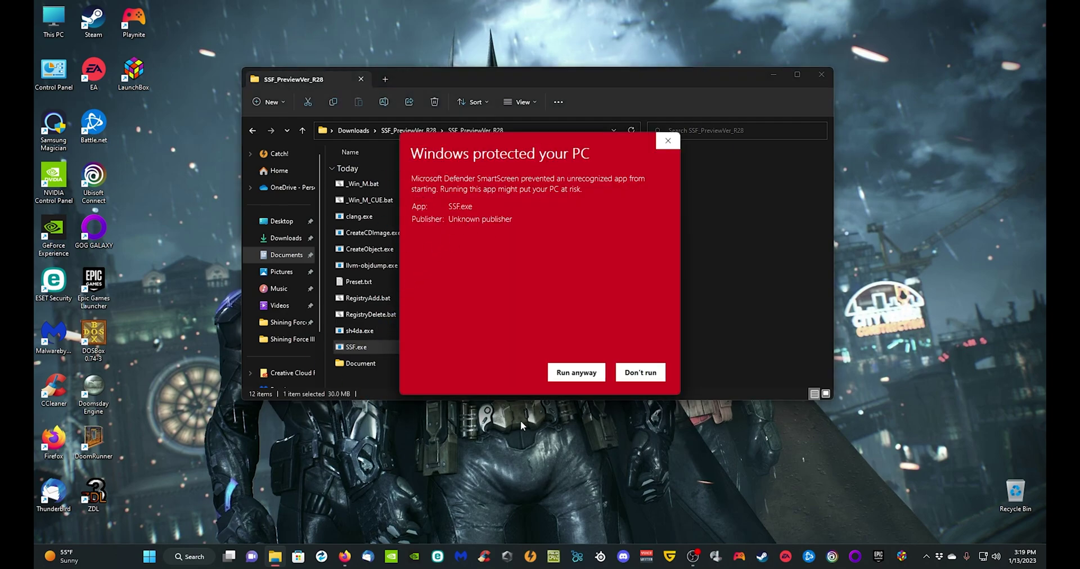
pyautogui.click(574, 372)
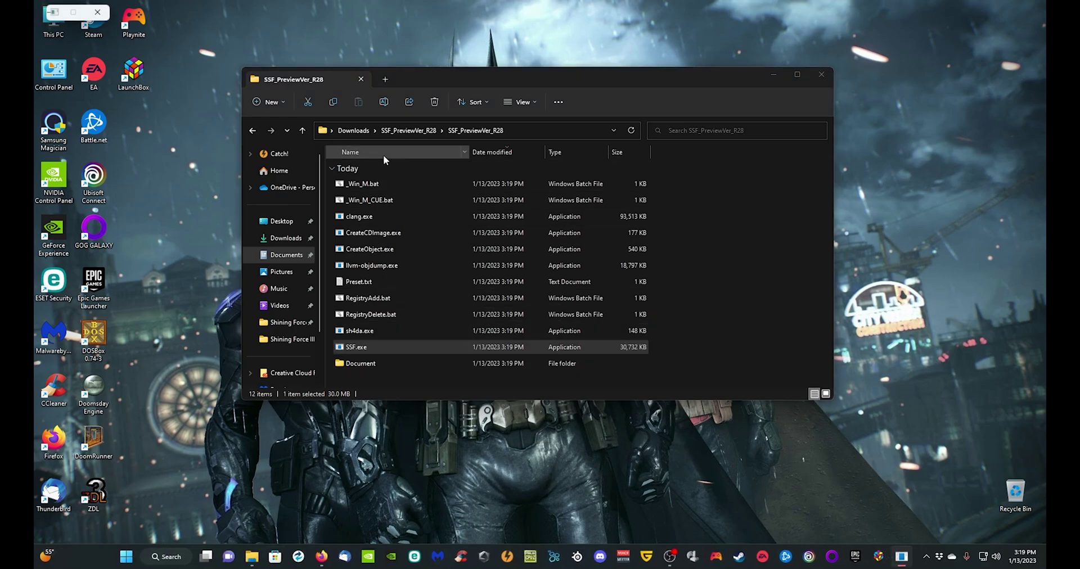
pyautogui.moveTo(195, 16); pyautogui.dragTo(453, 103)
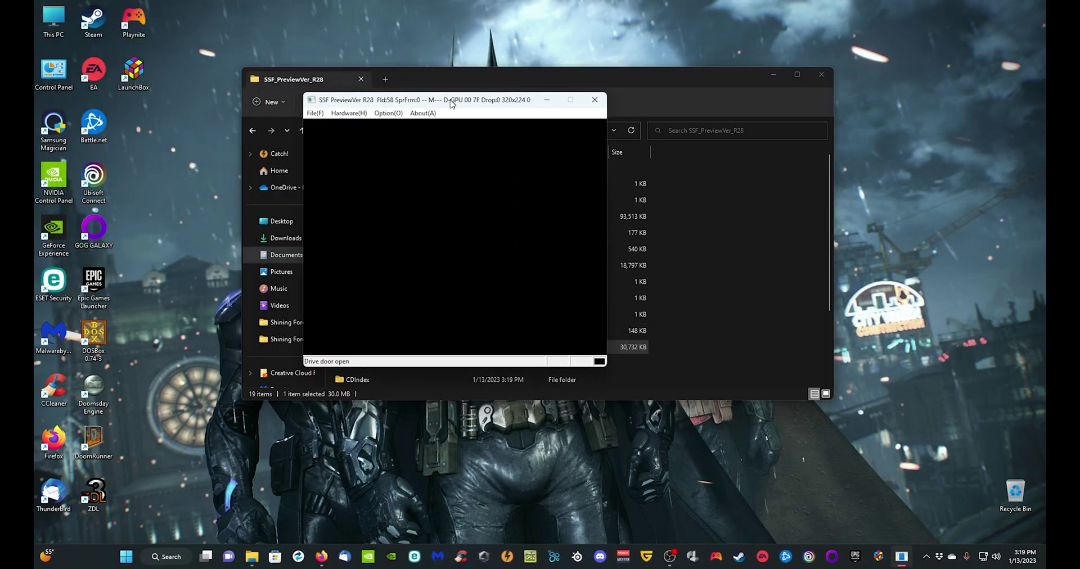
pyautogui.click(389, 114)
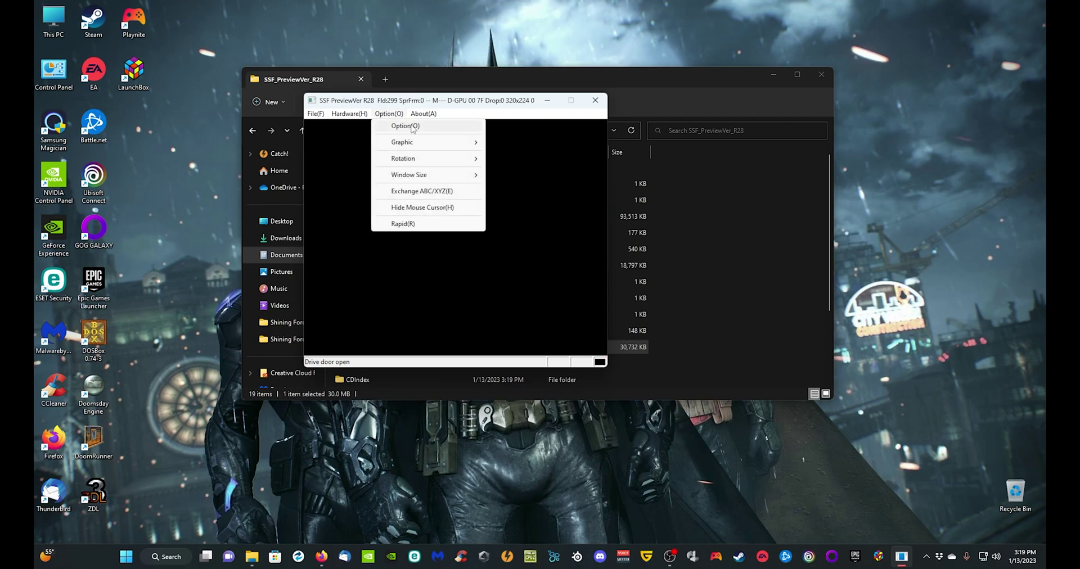
pyautogui.click(413, 127)
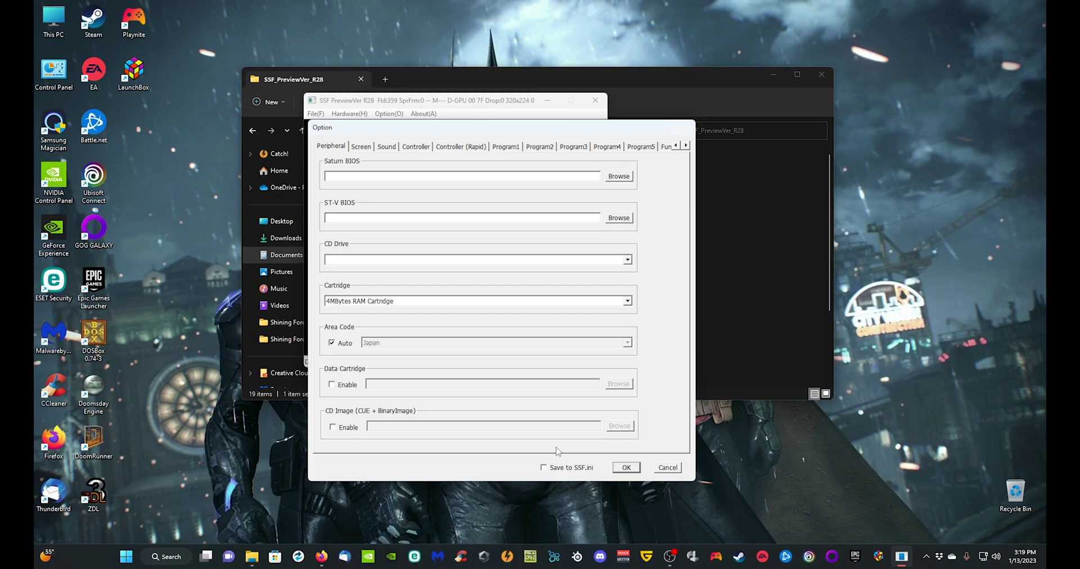
# - Choose Backup RAM Cartridge as the Peripheral cartridge, then move to the Screen settings page
pyautogui.click(627, 301)
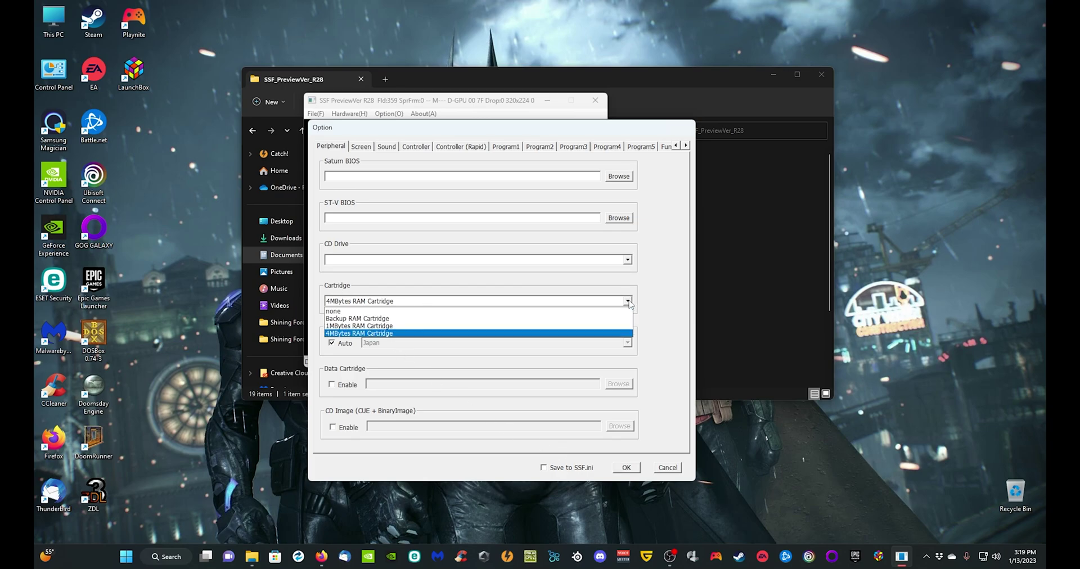
pyautogui.click(374, 319)
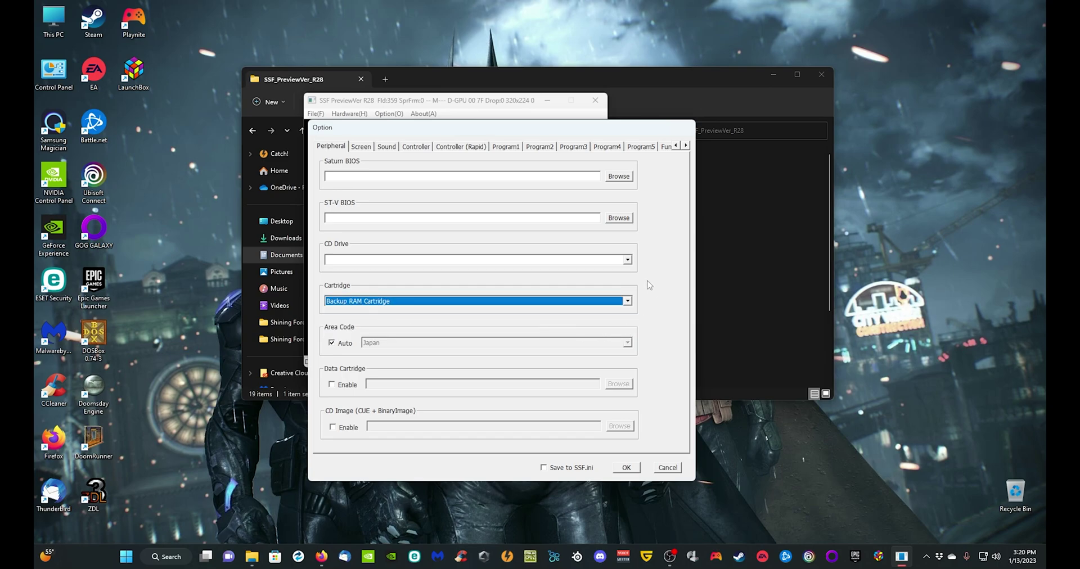
pyautogui.click(360, 147)
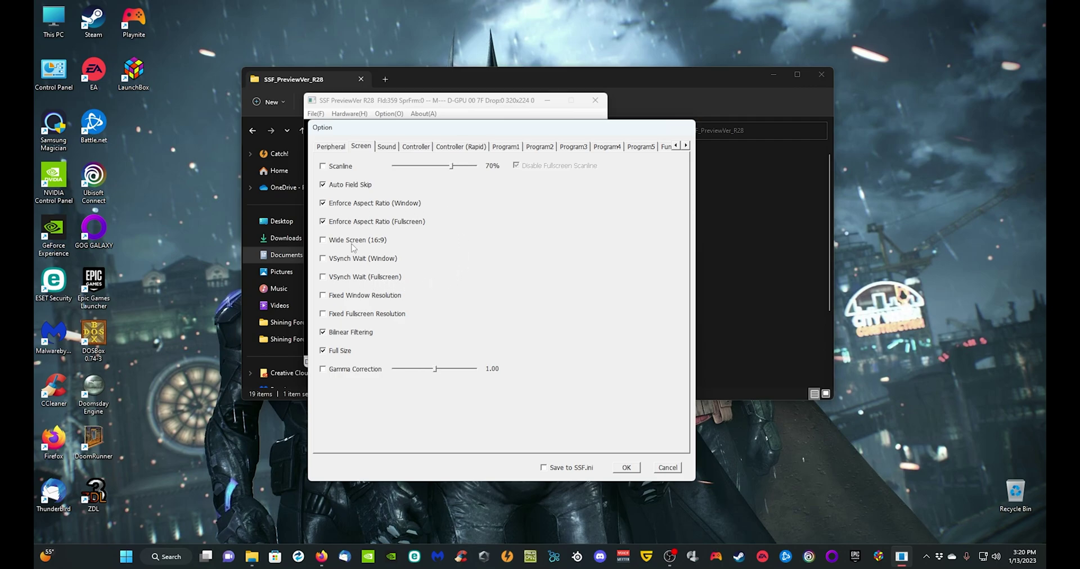
# - Redefine Player1's Control Pad: arrow keys for directions, E for R, Enter for START
pyautogui.click(394, 149)
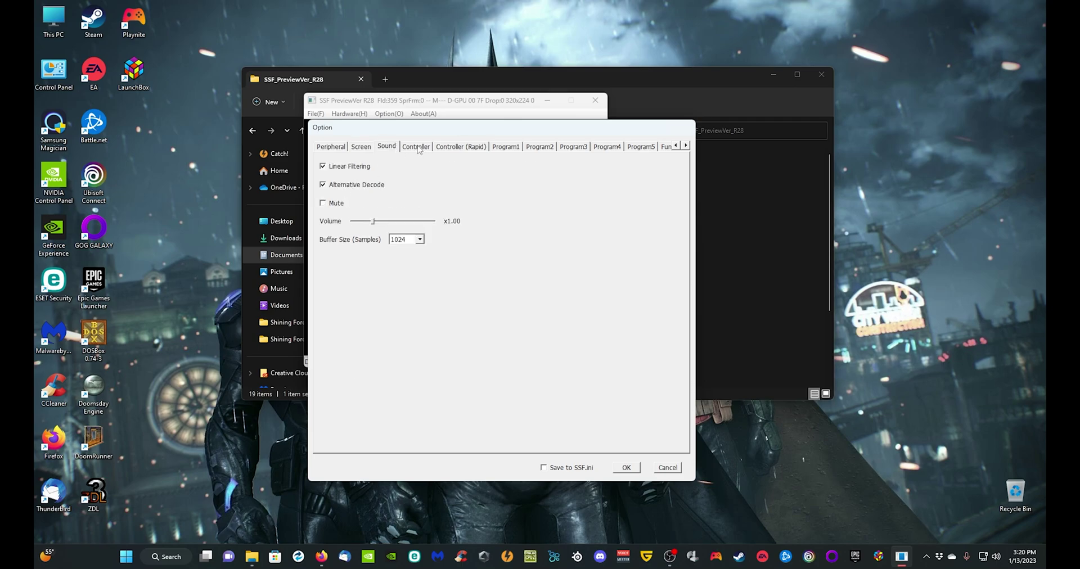
pyautogui.click(417, 147)
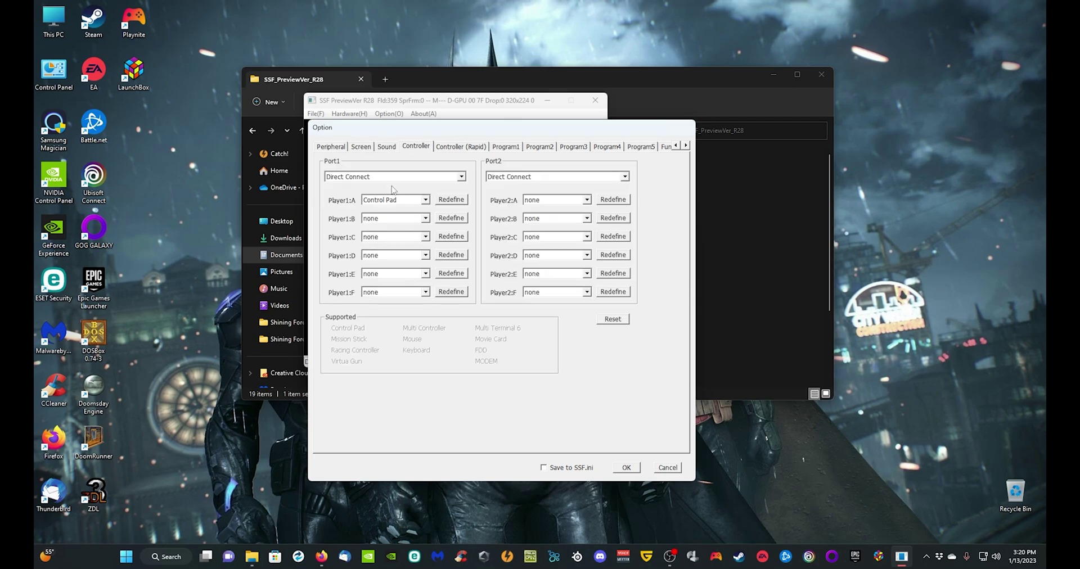
pyautogui.click(460, 202)
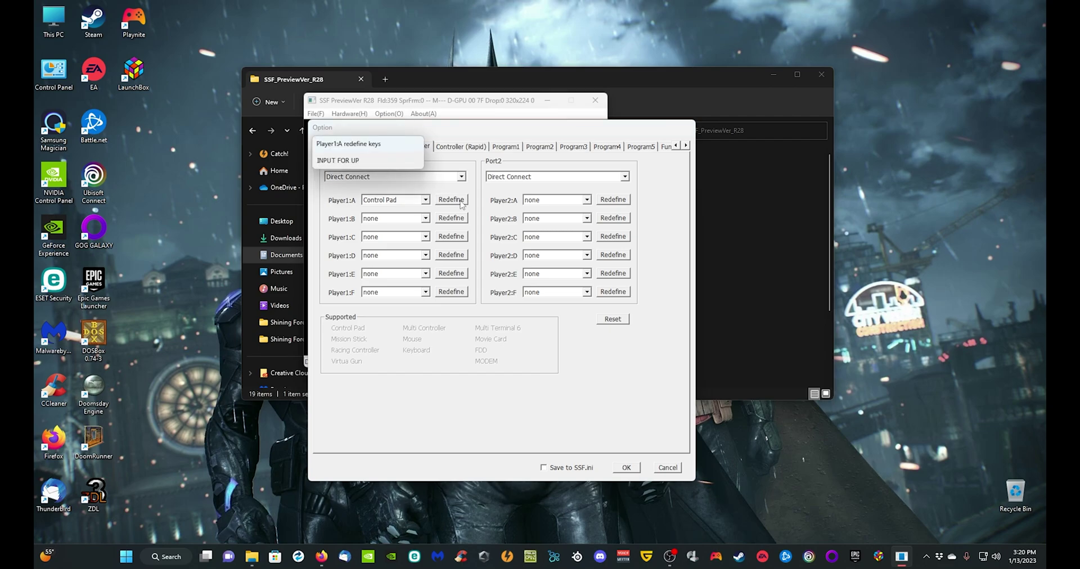
pyautogui.press('Up')
pyautogui.press('Down')
pyautogui.press('Left')
pyautogui.press('Right')
pyautogui.press('e')
pyautogui.press('Return')
# - Map the rapid-fire inputs: arrow keys for rapid directions, Q for Rapid L, Enter for Rapid START
pyautogui.press('Up')
pyautogui.press('Down')
pyautogui.press('Left')
pyautogui.press('Right')
pyautogui.press('q')
pyautogui.press('Return')
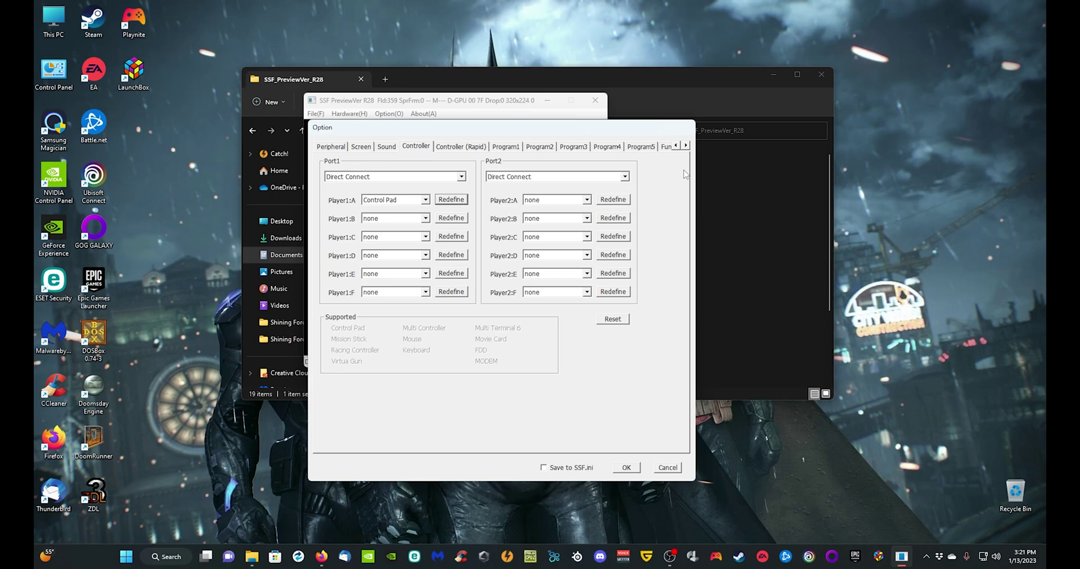
pyautogui.click(469, 147)
# - Review the Program pages, return to Peripheral, and apply the settings, acknowledging the restart notice
pyautogui.click(510, 148)
pyautogui.click(542, 148)
pyautogui.press('Right')
pyautogui.press('Right')
pyautogui.press('Right')
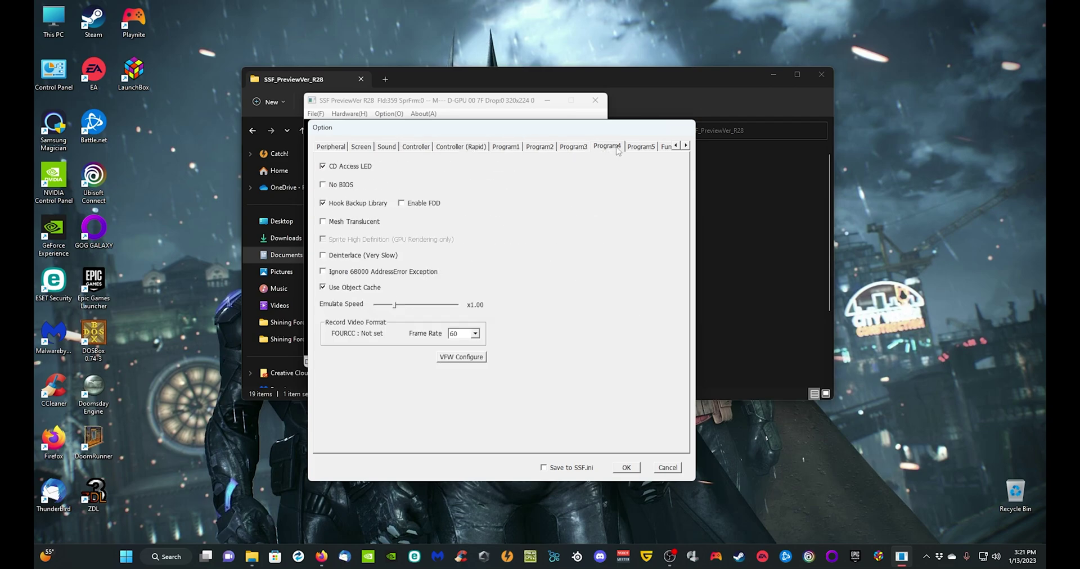
pyautogui.press('Left')
pyautogui.press('Left')
pyautogui.press('Left')
pyautogui.press('Left')
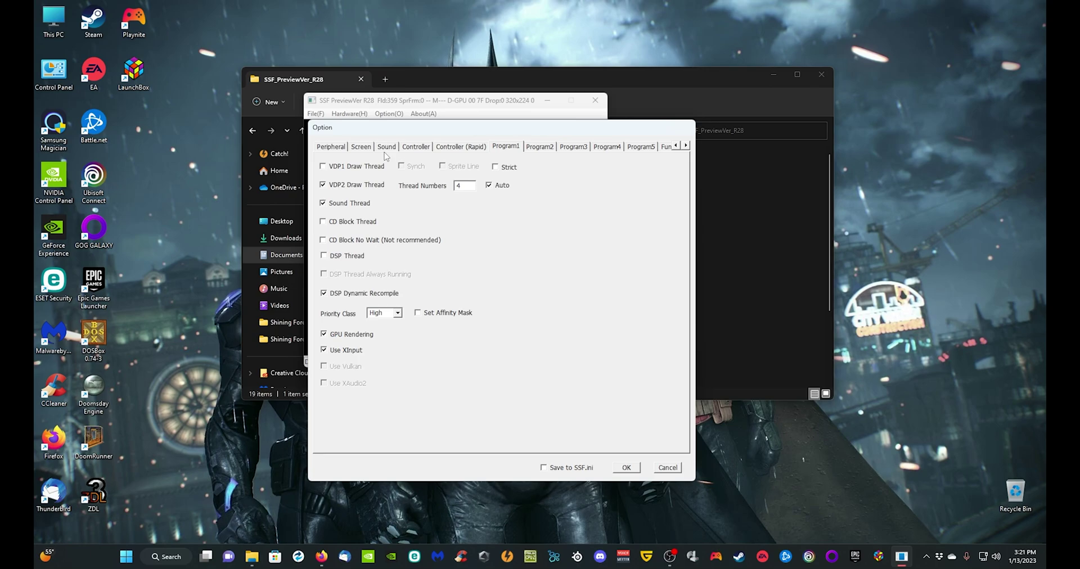
pyautogui.click(331, 147)
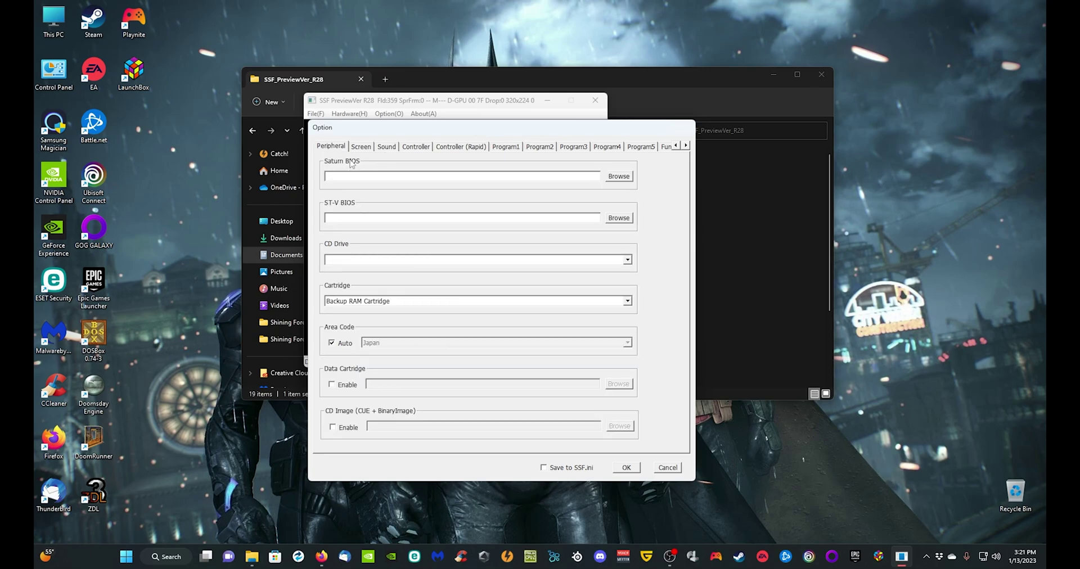
pyautogui.click(633, 471)
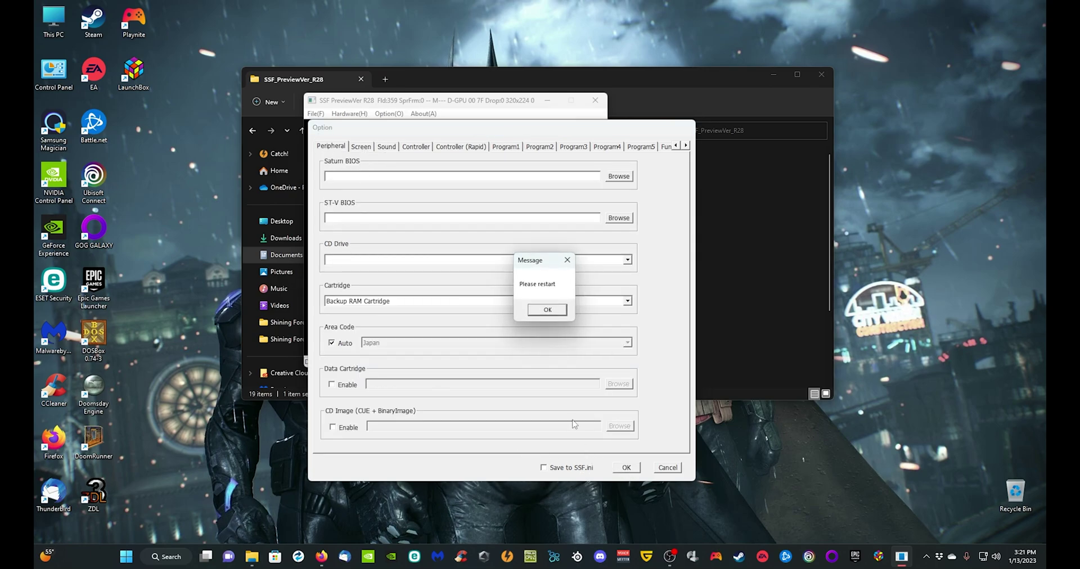
pyautogui.click(560, 311)
# - Quit SSF through File > Exit and confirm
pyautogui.click(316, 113)
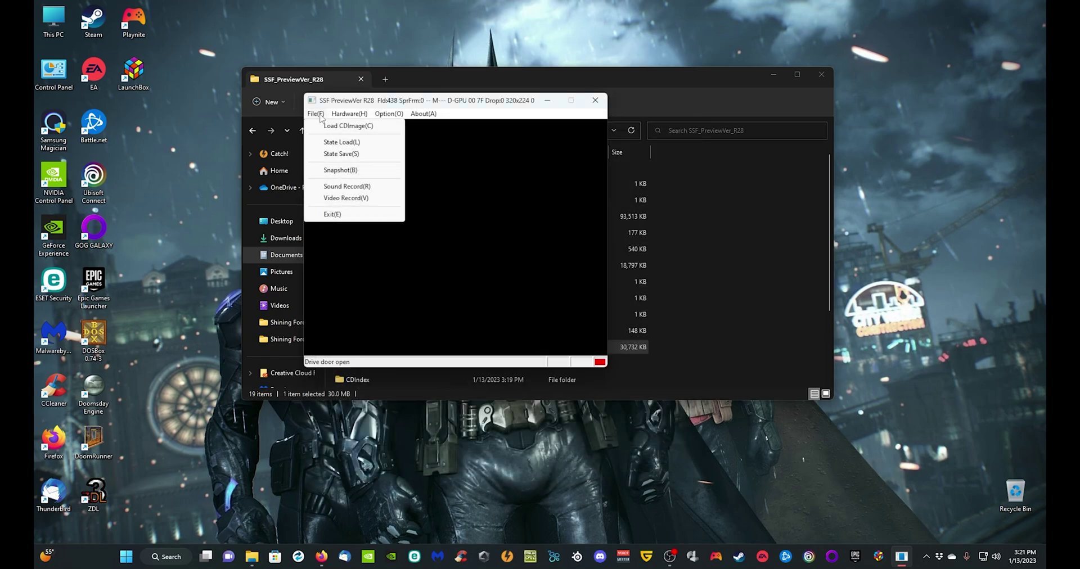
pyautogui.click(328, 214)
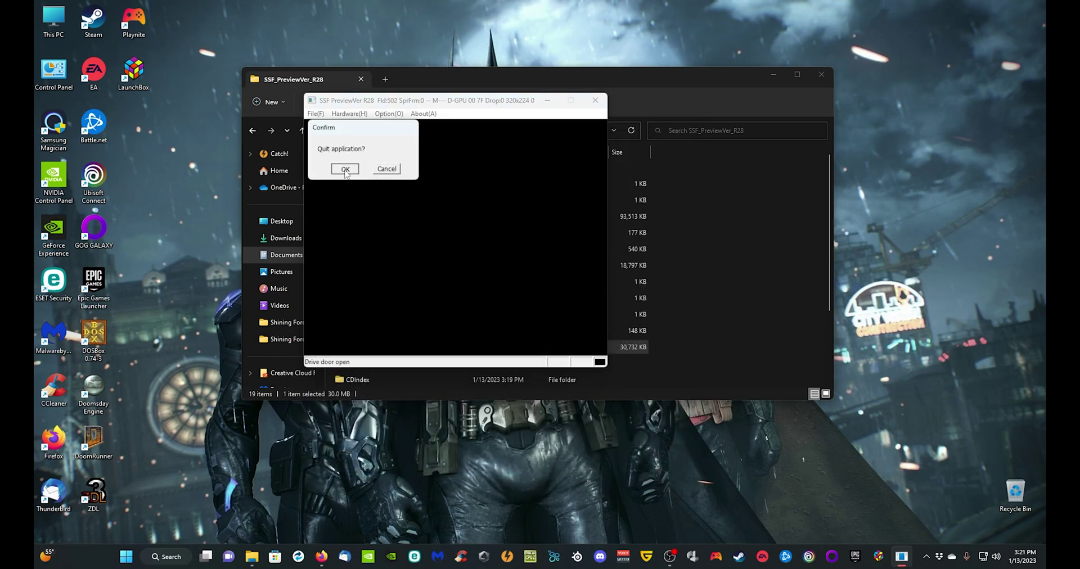
pyautogui.click(345, 170)
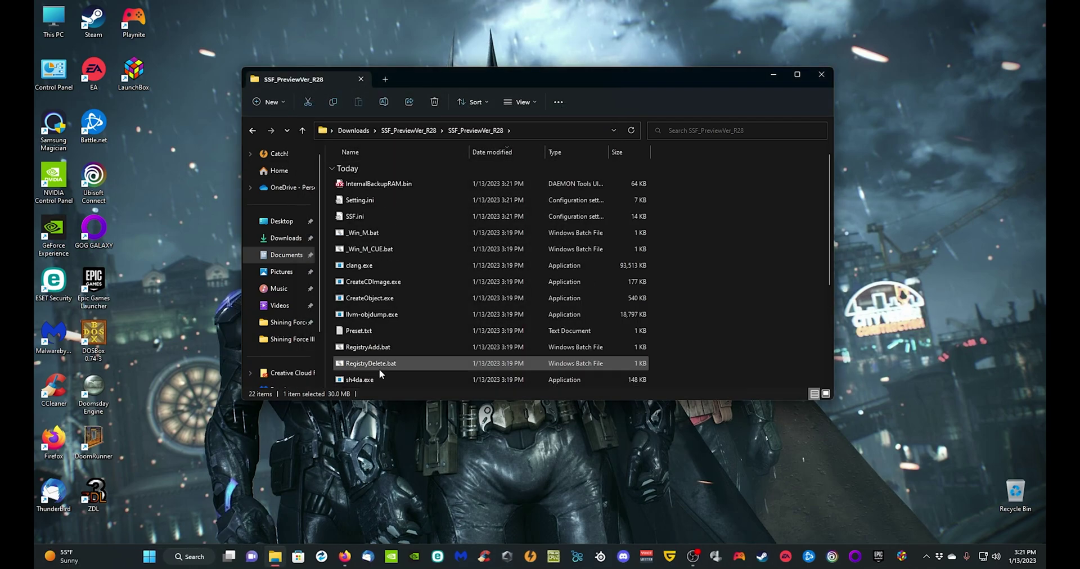
# - Relaunch SSF, load the MK-81383_V1.001.cue disc image, and switch to full screen with Alt+Enter
pyautogui.scroll(-3, 403, 284)
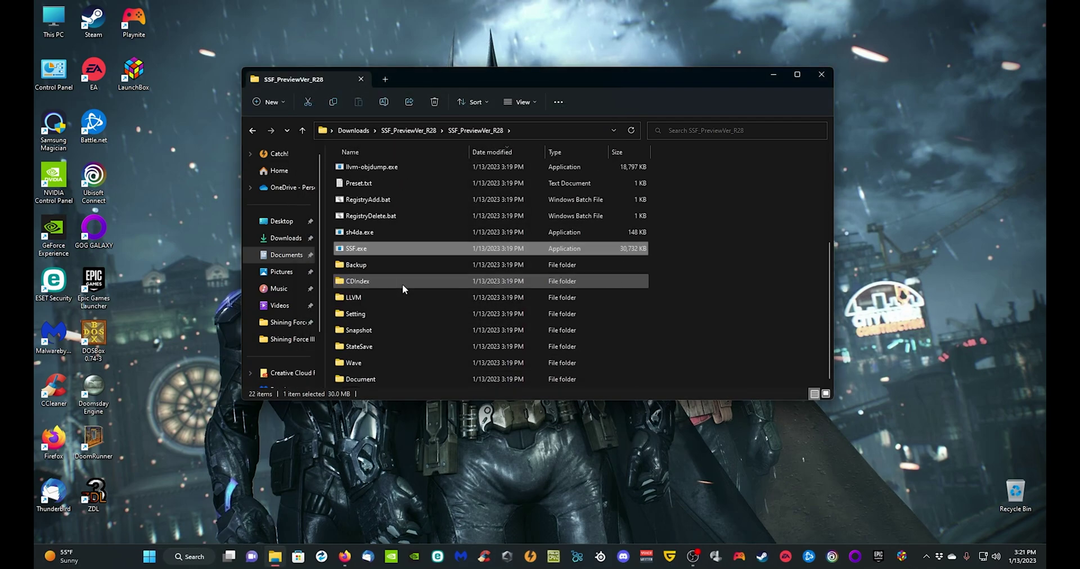
pyautogui.doubleClick(359, 250)
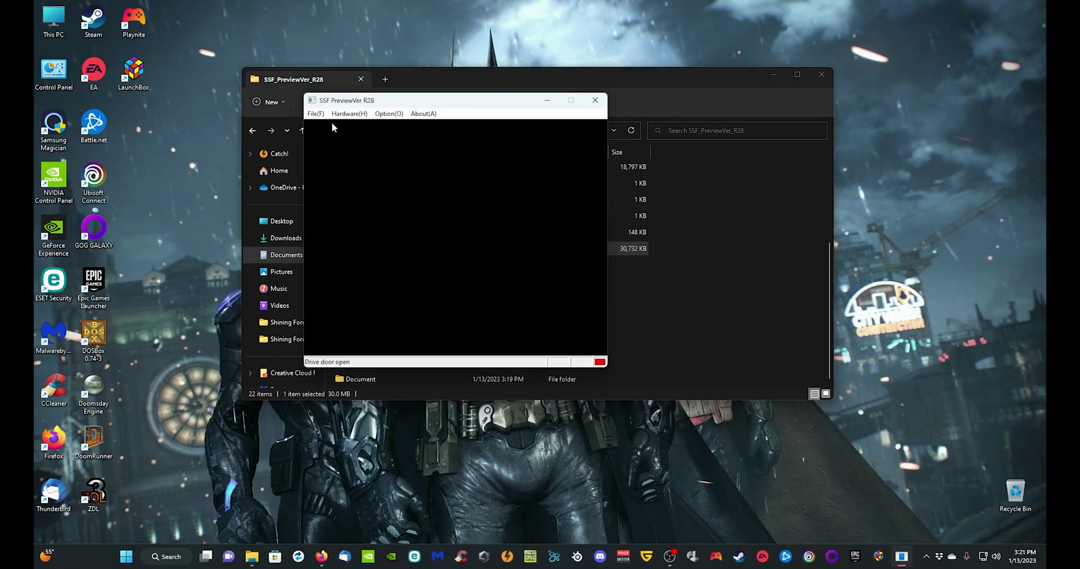
pyautogui.click(318, 114)
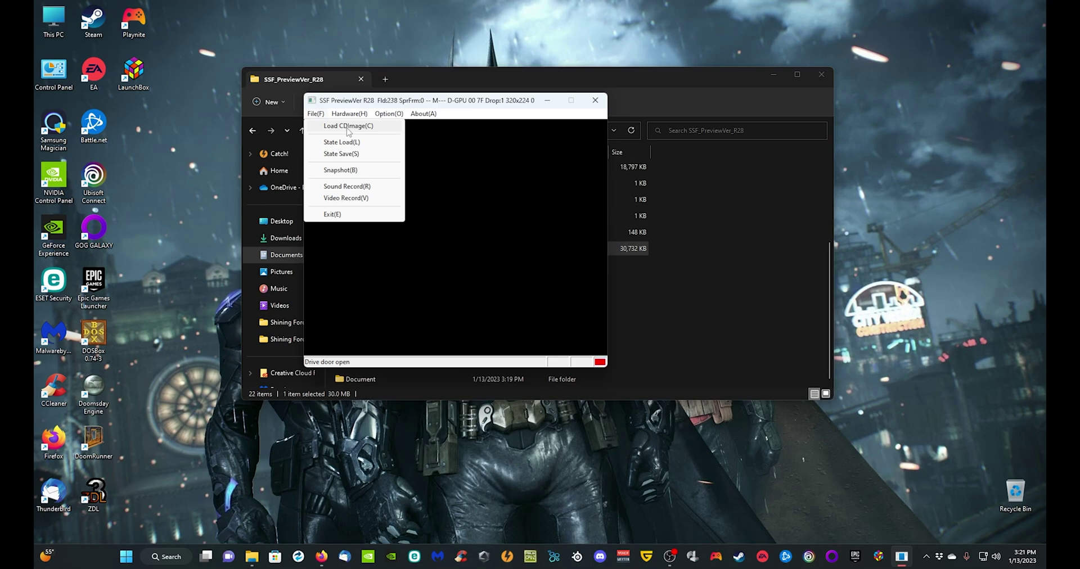
pyautogui.click(347, 127)
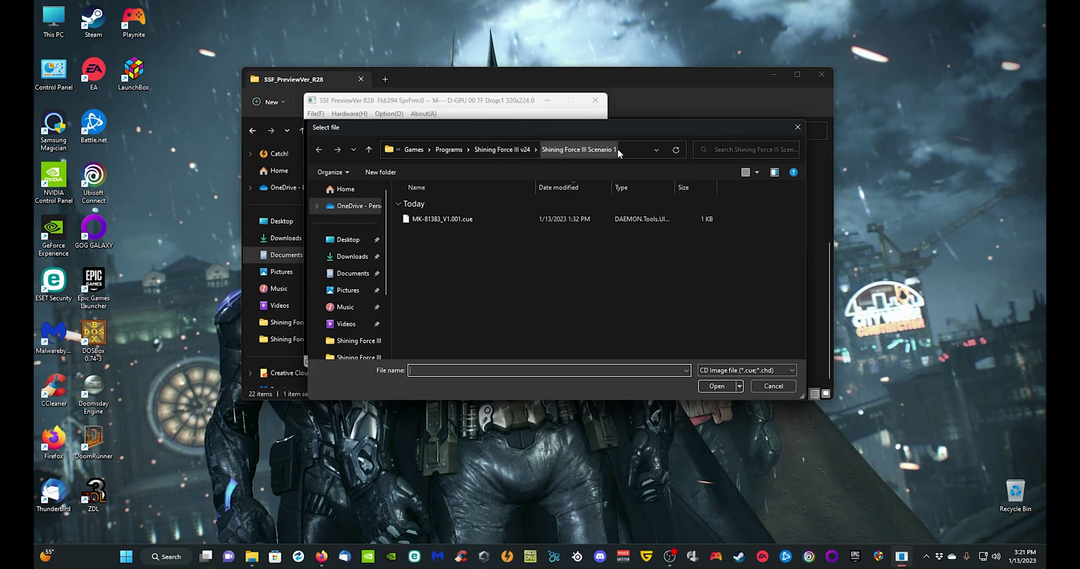
pyautogui.click(459, 224)
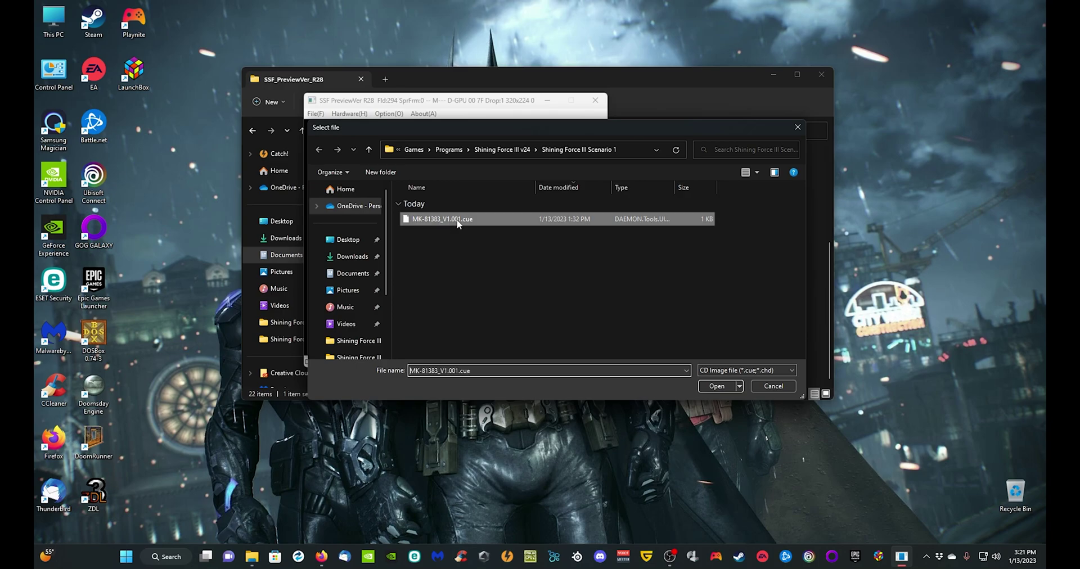
pyautogui.click(718, 387)
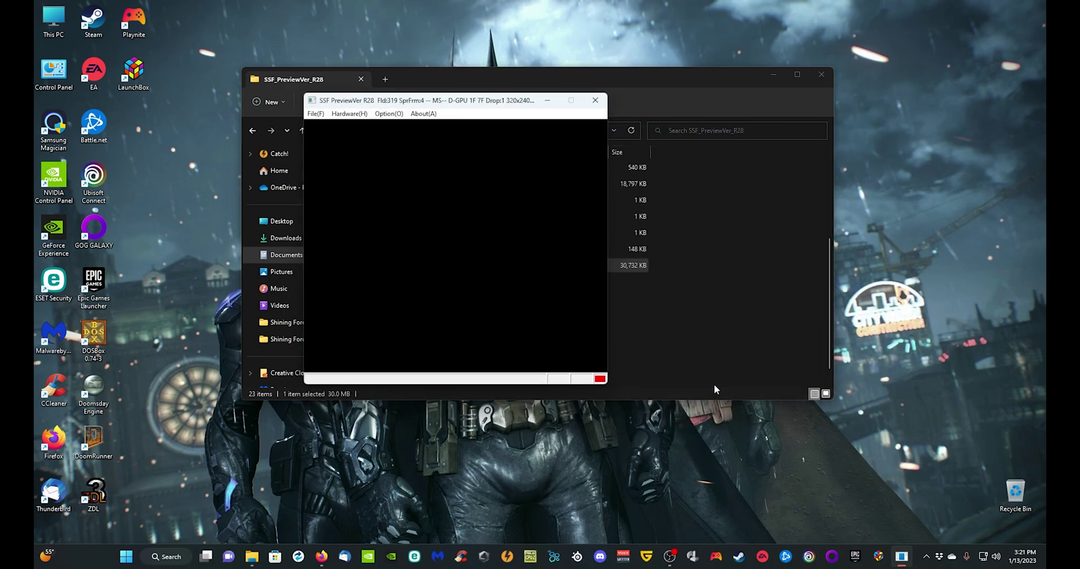
pyautogui.hotkey('alt', 'Return')
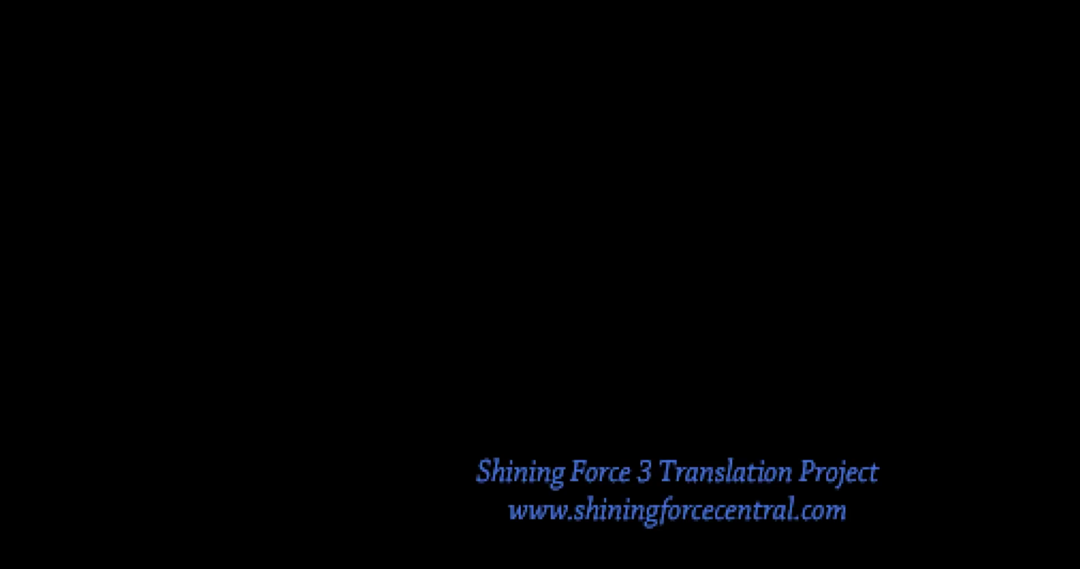